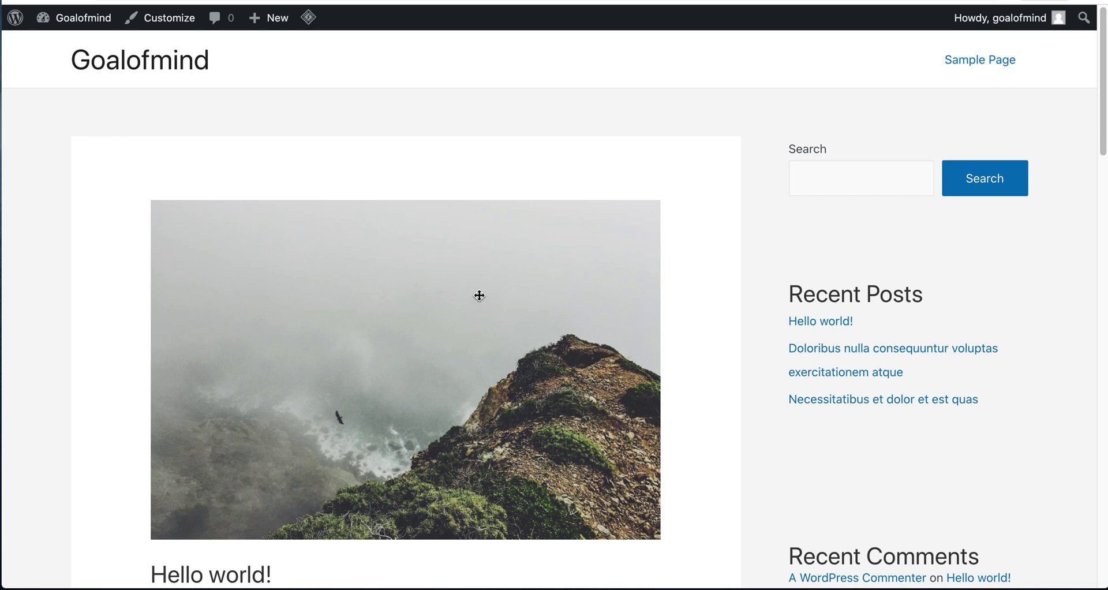
- Scroll down the Goalofmind front page and back up to the top
scroll(478, 295, down, 5)
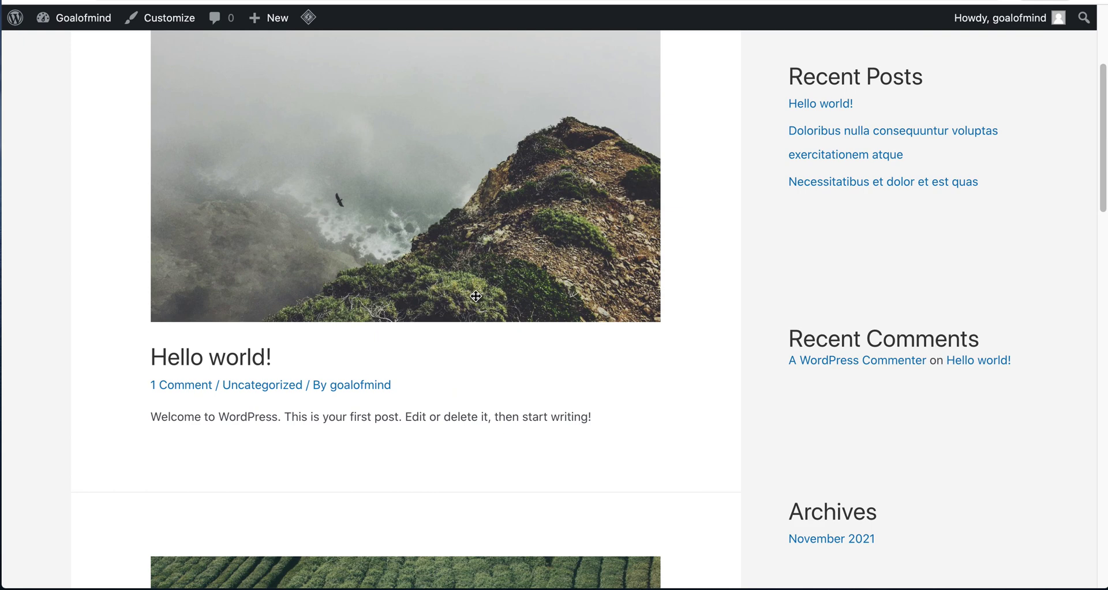
scroll(475, 296, up, 5)
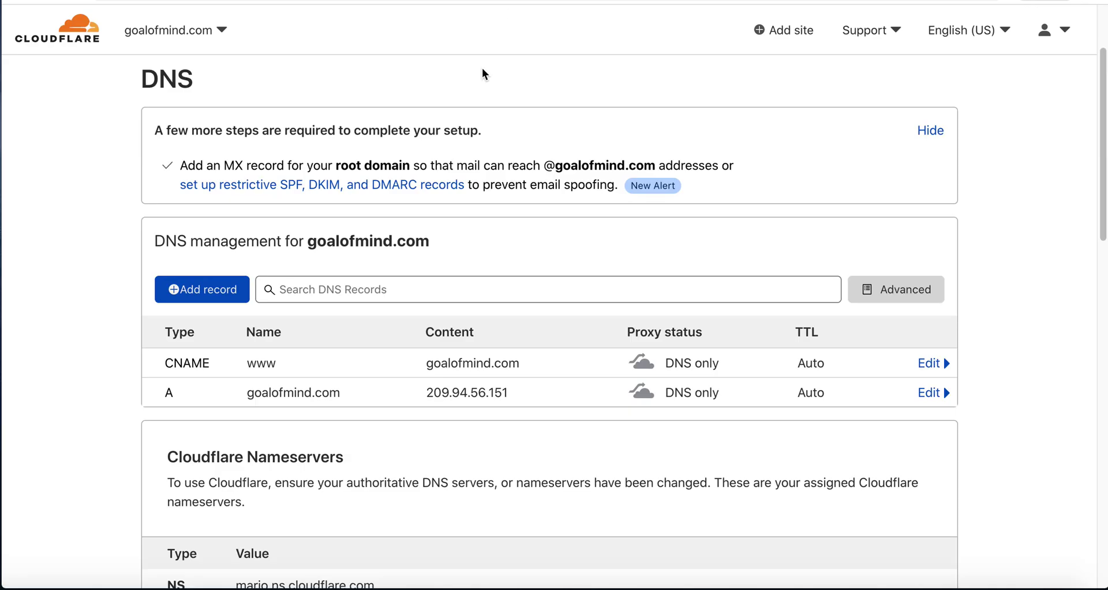
scroll(502, 253, down, 1)
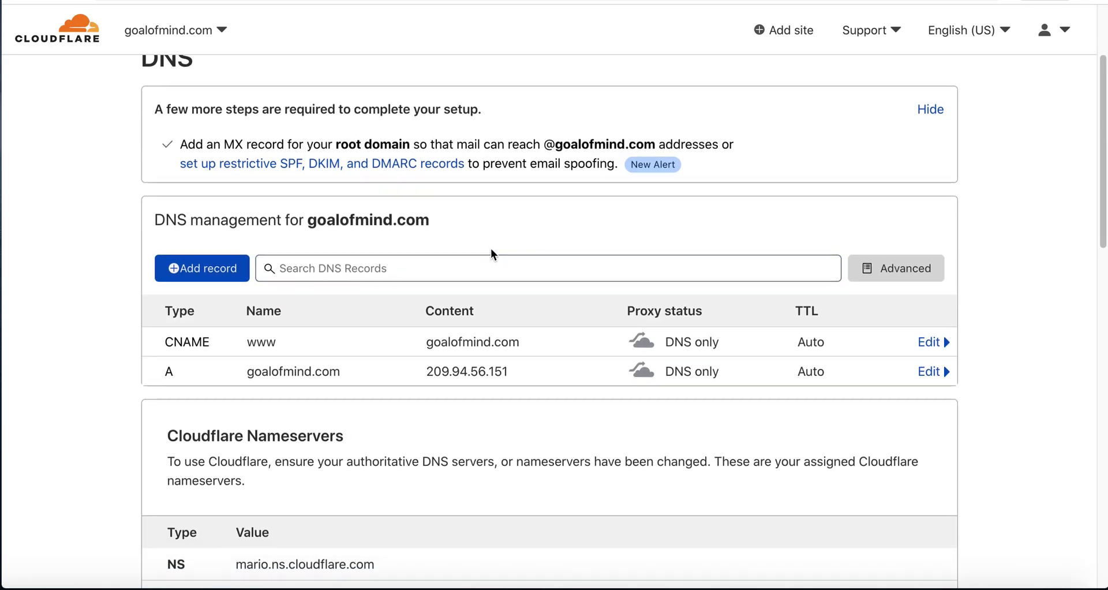
scroll(490, 254, up, 1)
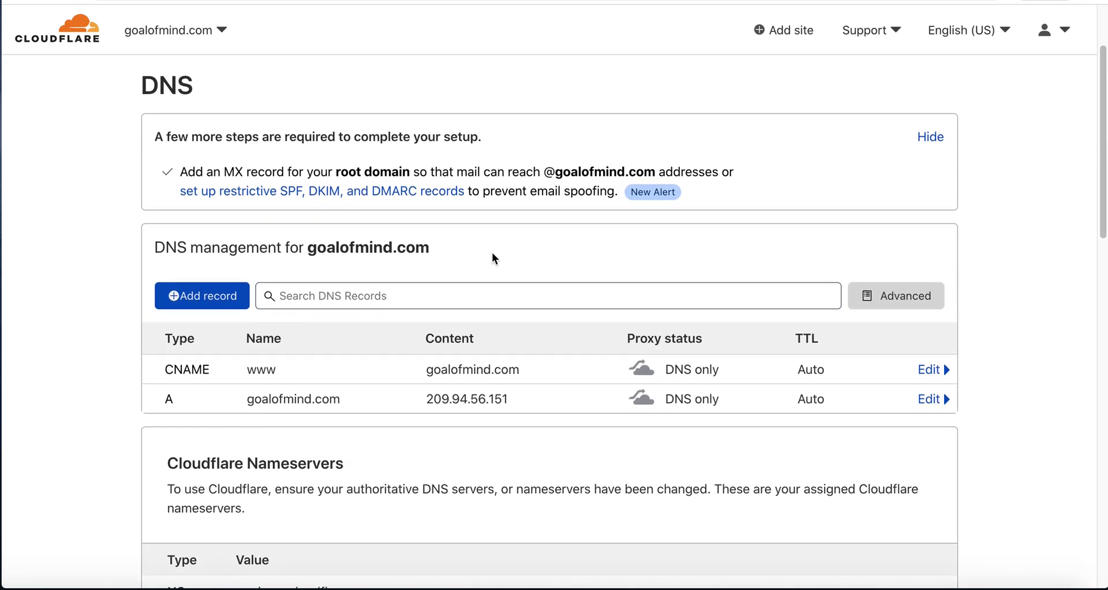
scroll(492, 252, up, 1)
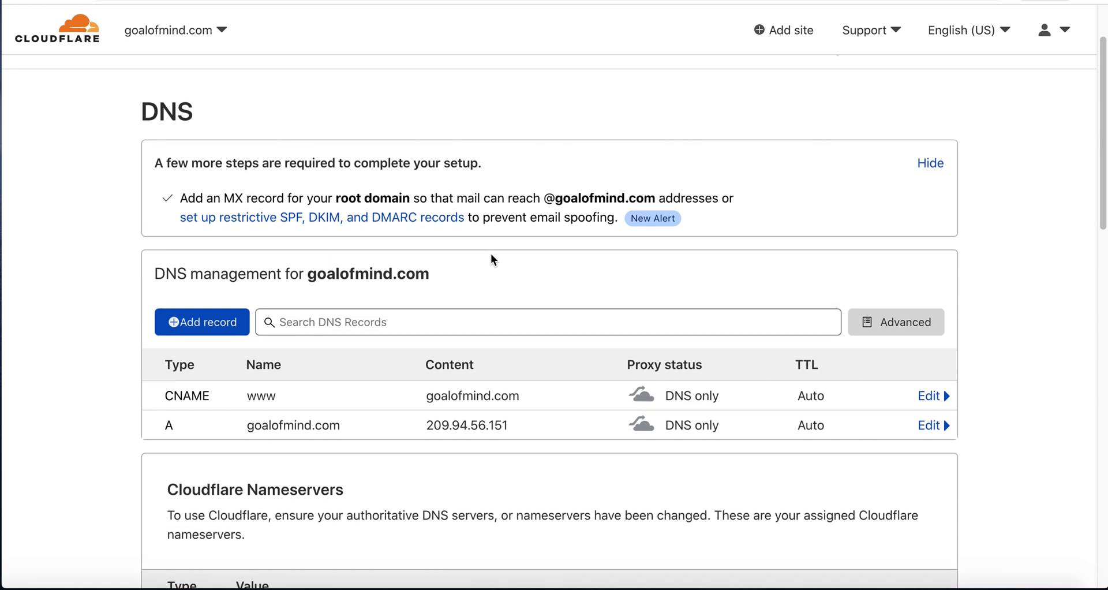
scroll(490, 254, down, 3)
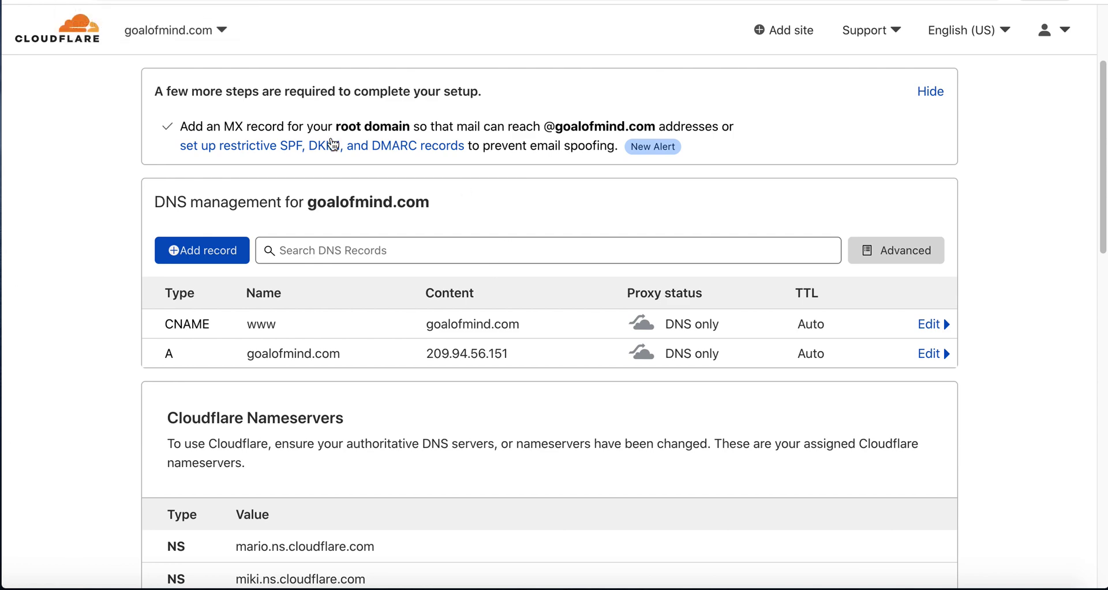
- Cycle through the UpCloud server list, live Goalofmind site and Cloudflare DNS tabs
key(ctrl+Tab)
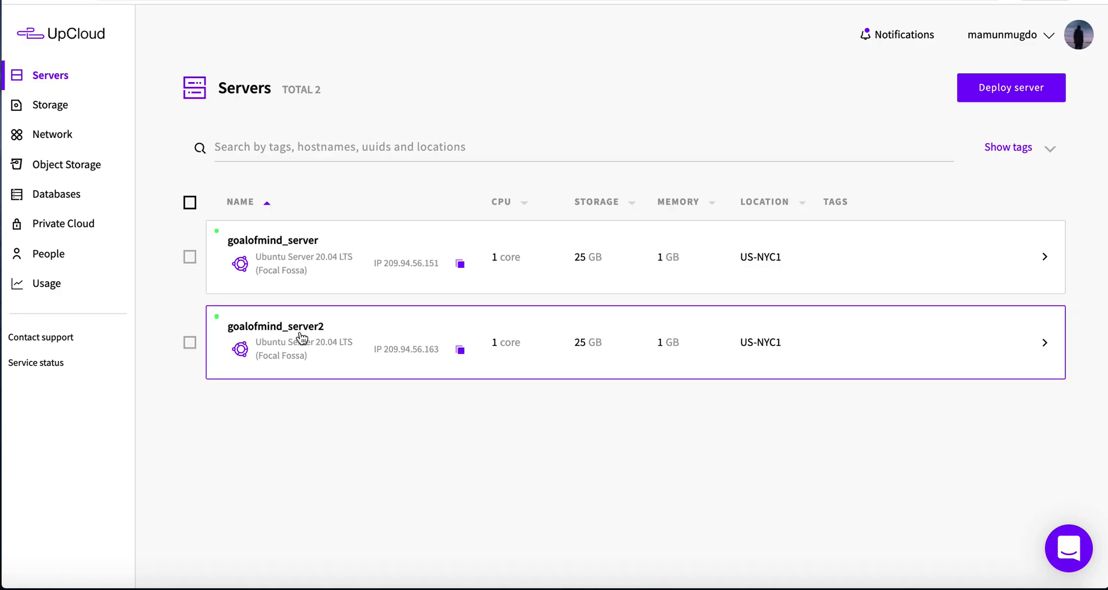
key(ctrl+Tab)
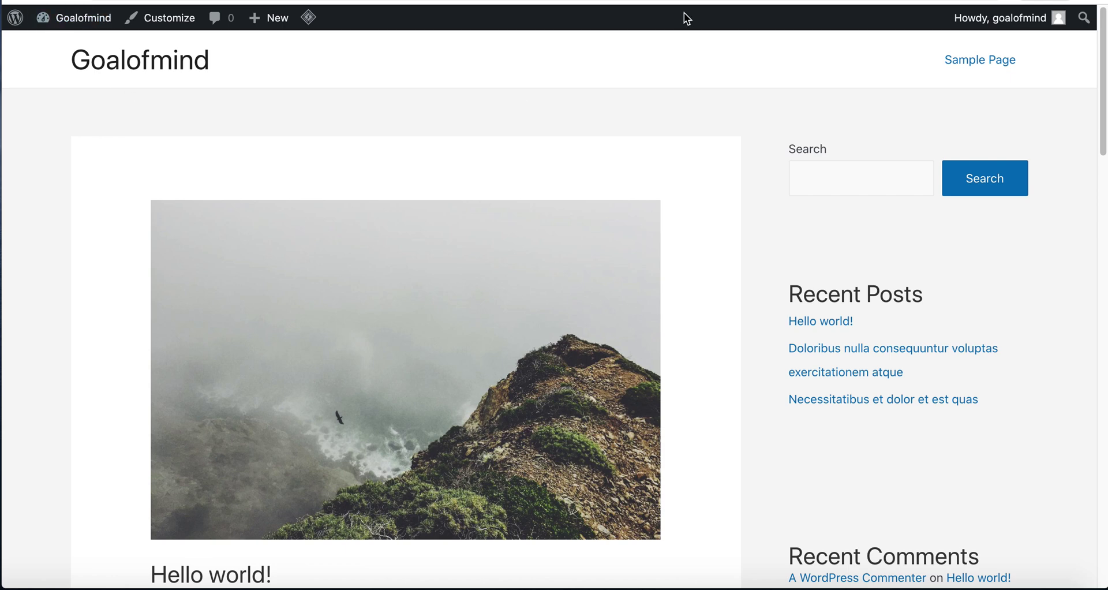
key(ctrl+shift+Tab)
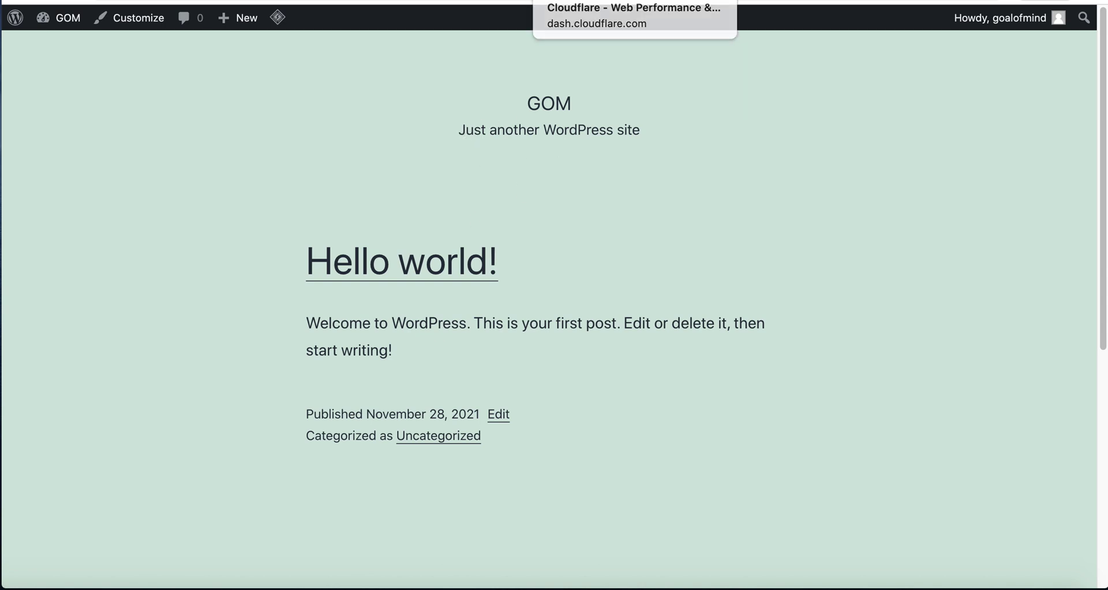
click(539, 1)
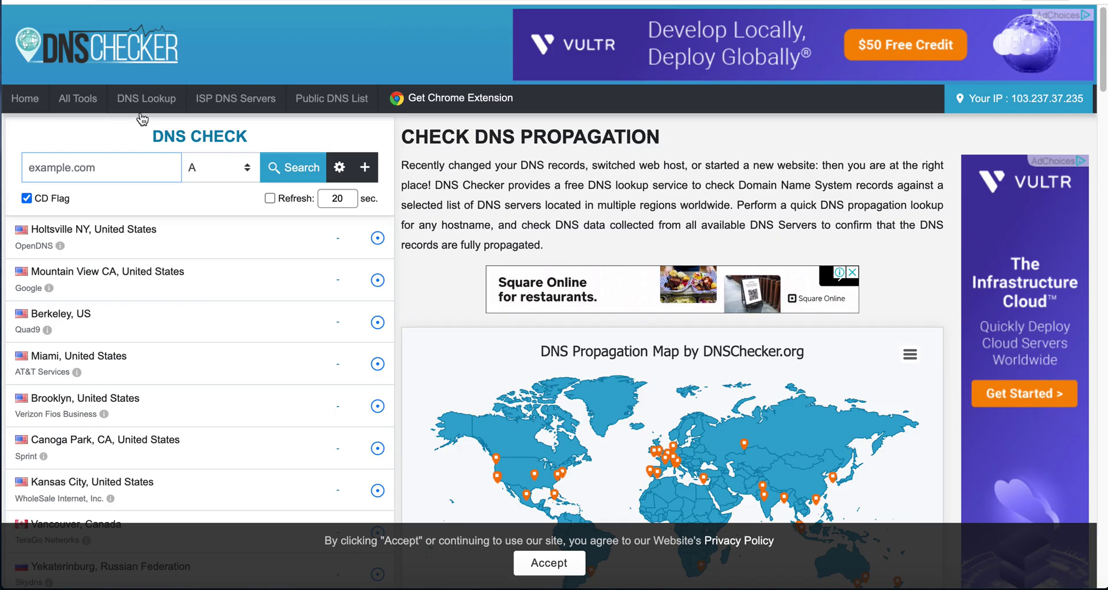
- Run a DNSChecker A-record propagation lookup for goalofmind.com
click(79, 160)
text(goalofmind.com)
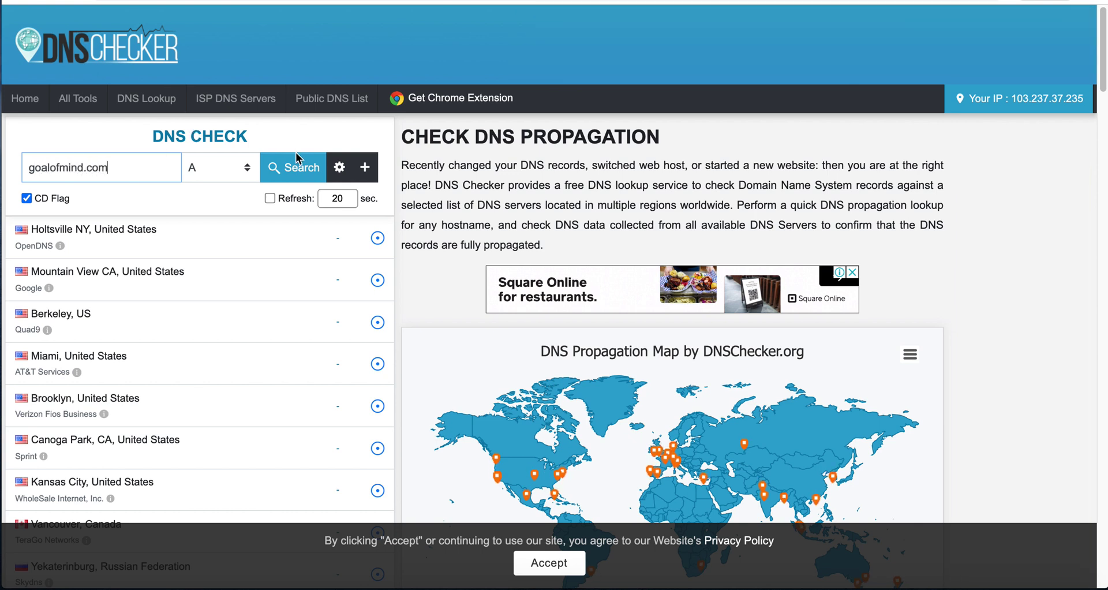
click(292, 173)
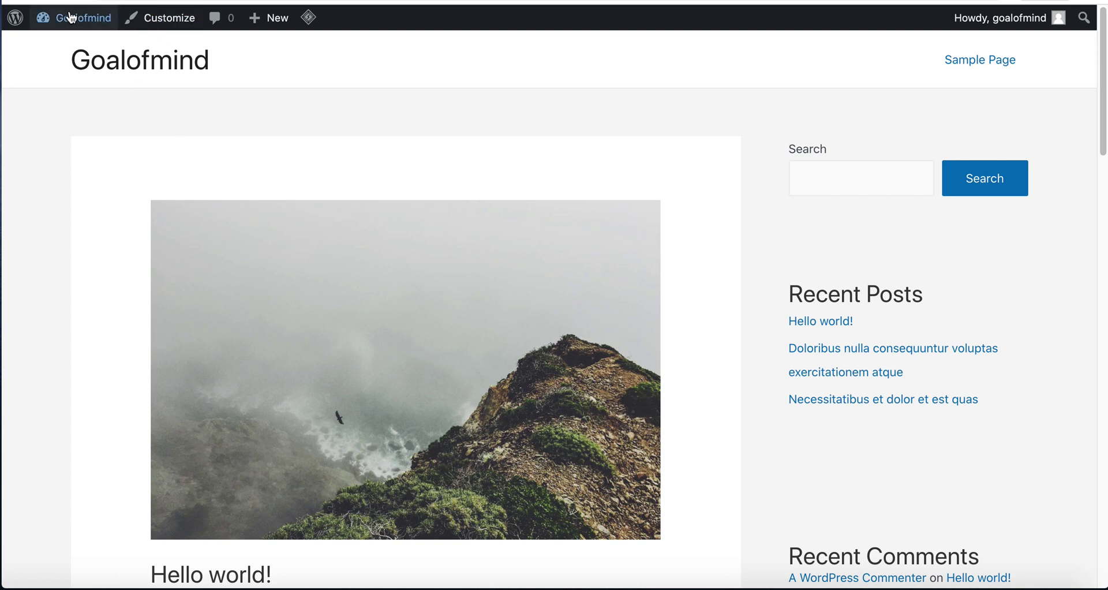
- Go to the Goalofmind admin Dashboard from the site-name menu and look it over
mouse_move(69, 17)
click(56, 50)
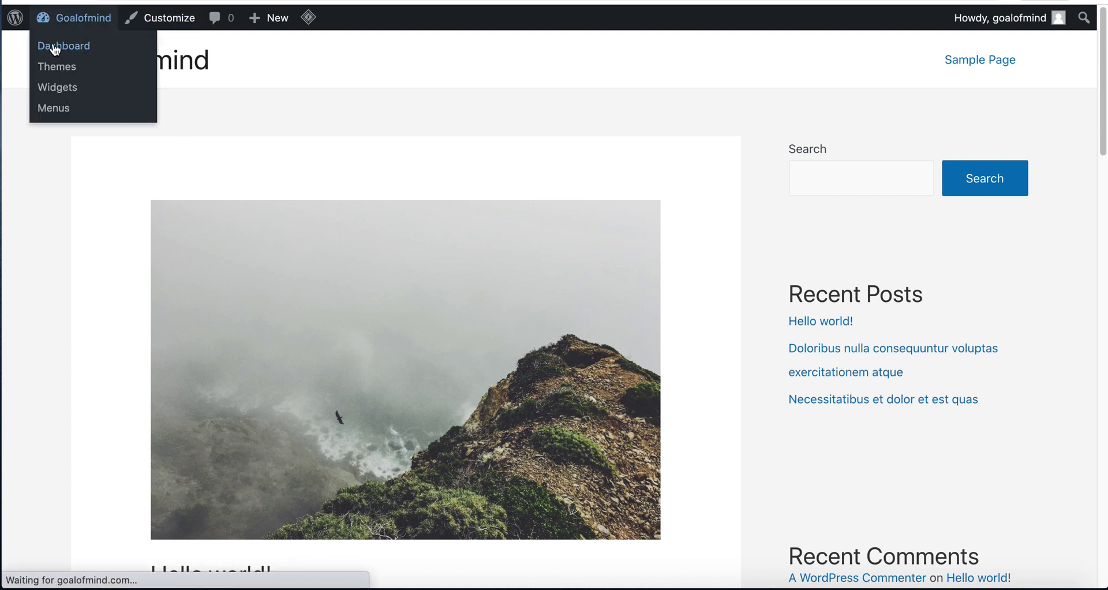
click(207, 227)
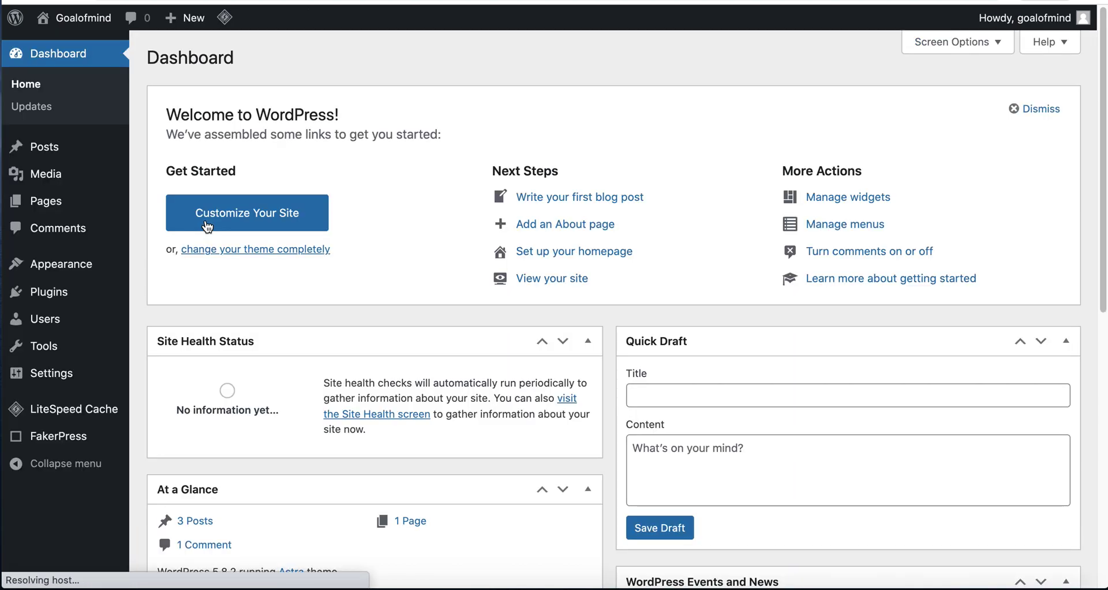
scroll(242, 228, down, 3)
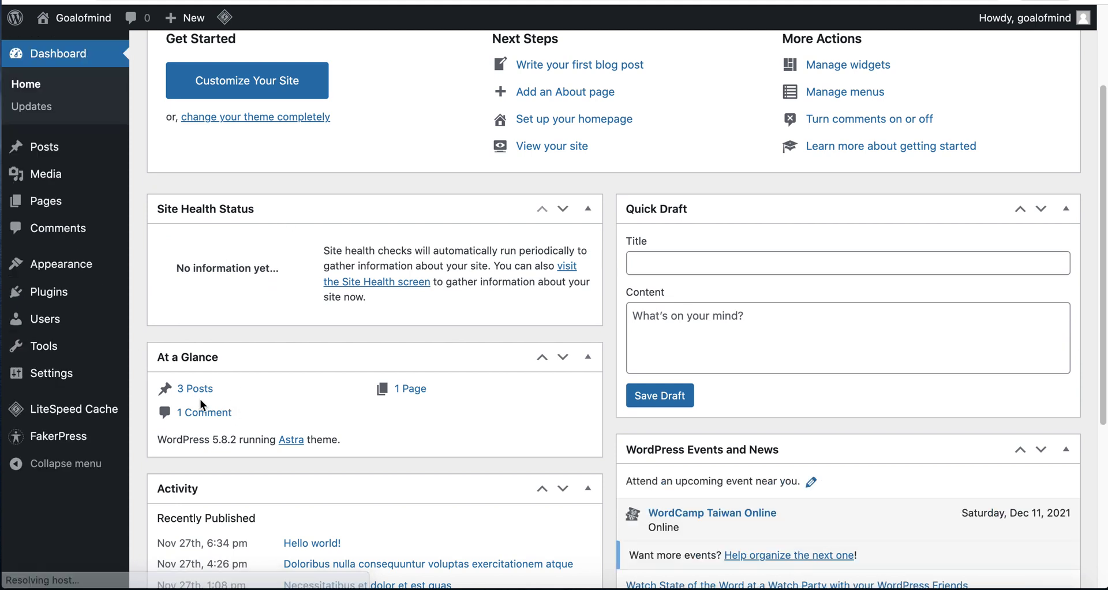
scroll(221, 392, up, 1)
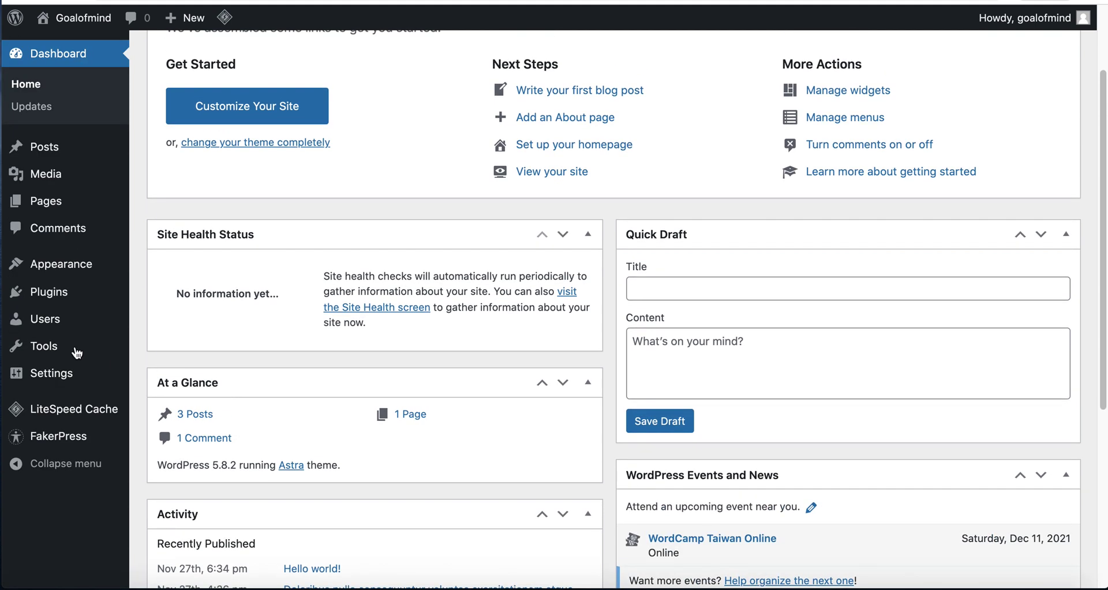
- Search 'updr' in Add Plugins, install and activate UpdraftPlus, and dismiss its welcome popup
mouse_move(40, 296)
click(156, 321)
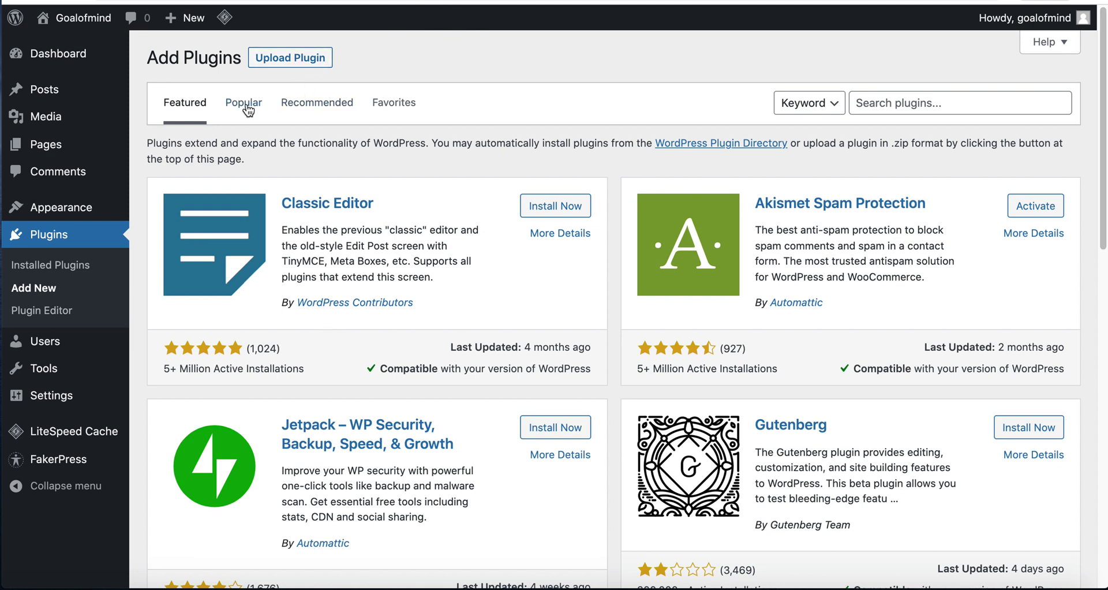
click(913, 112)
text(updraft)
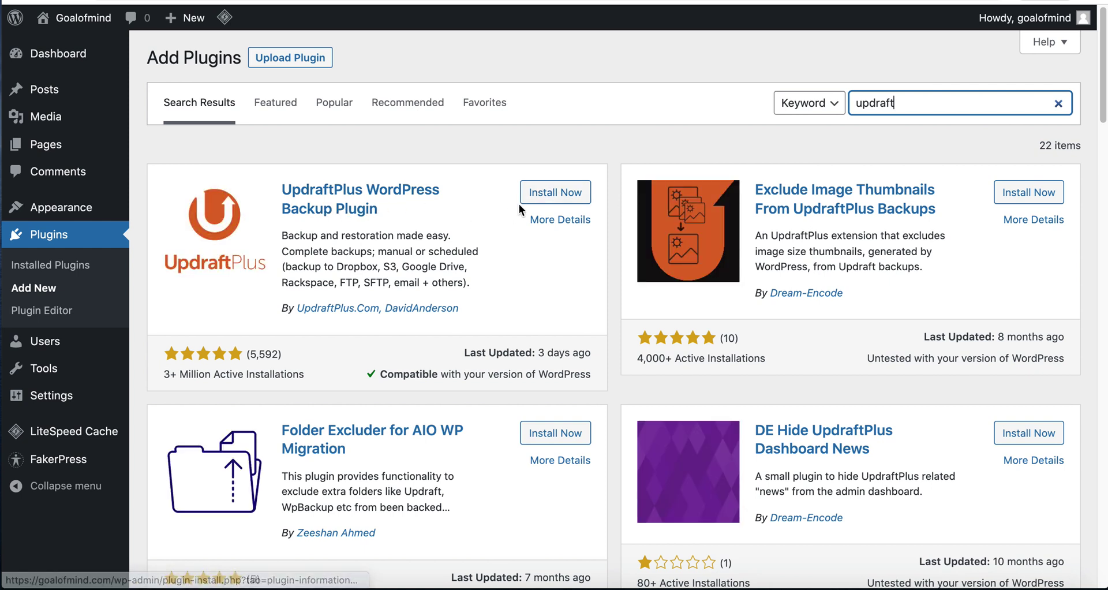
click(547, 196)
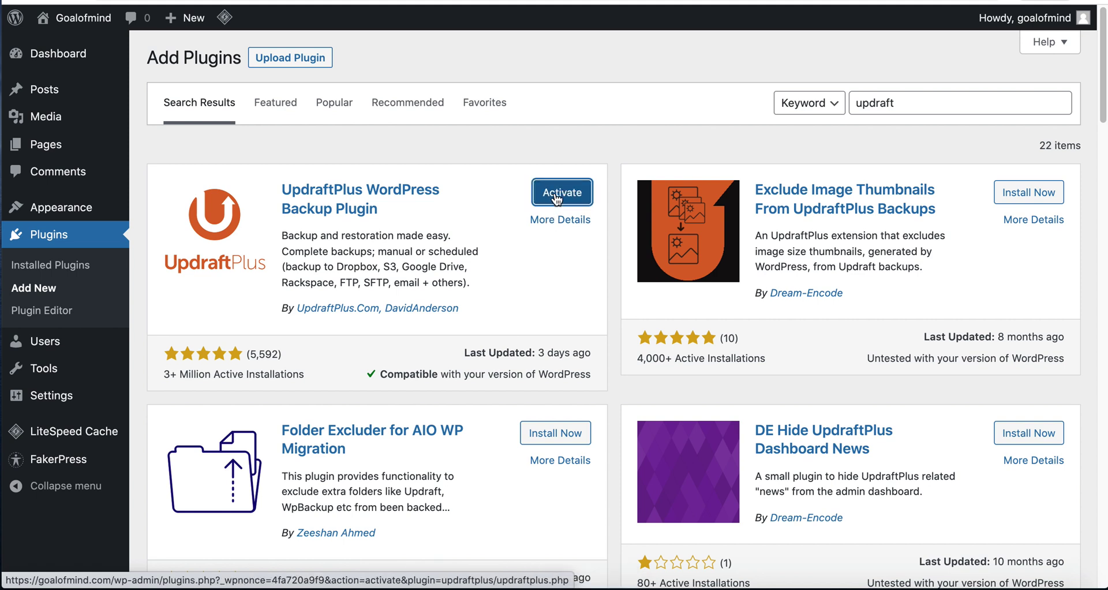
click(555, 197)
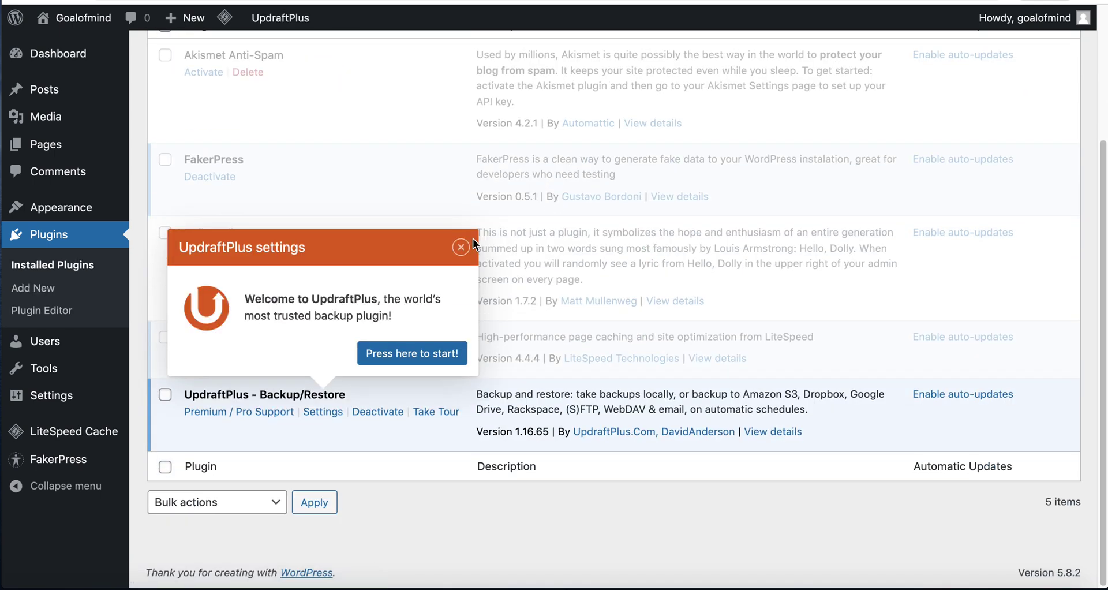
click(461, 247)
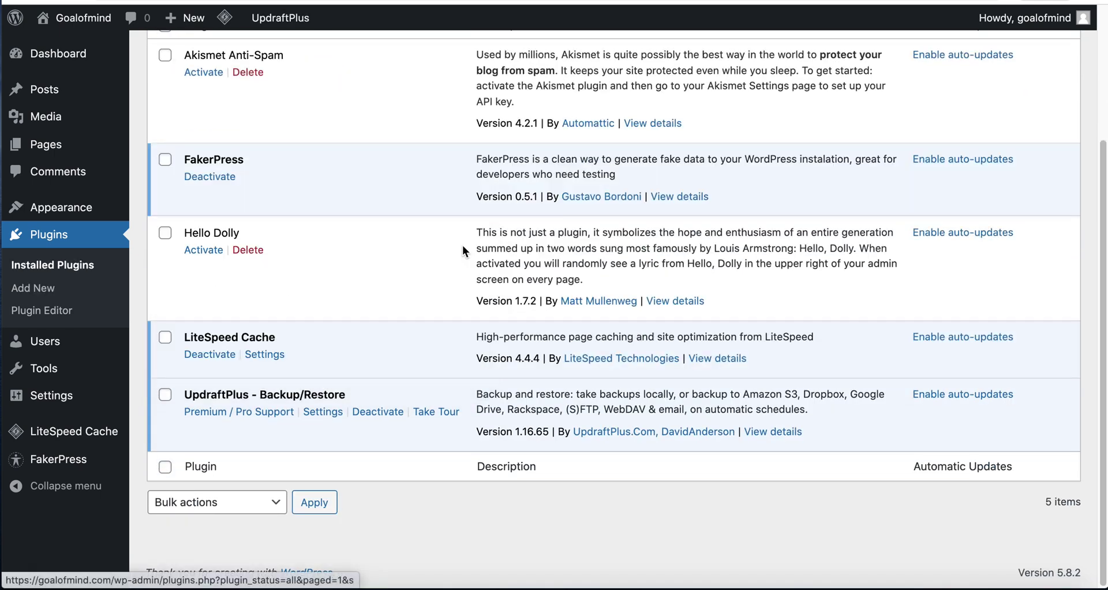
- Go to UpdraftPlus Backup/Restore from the plugin's Settings link and review the empty backup list
click(323, 413)
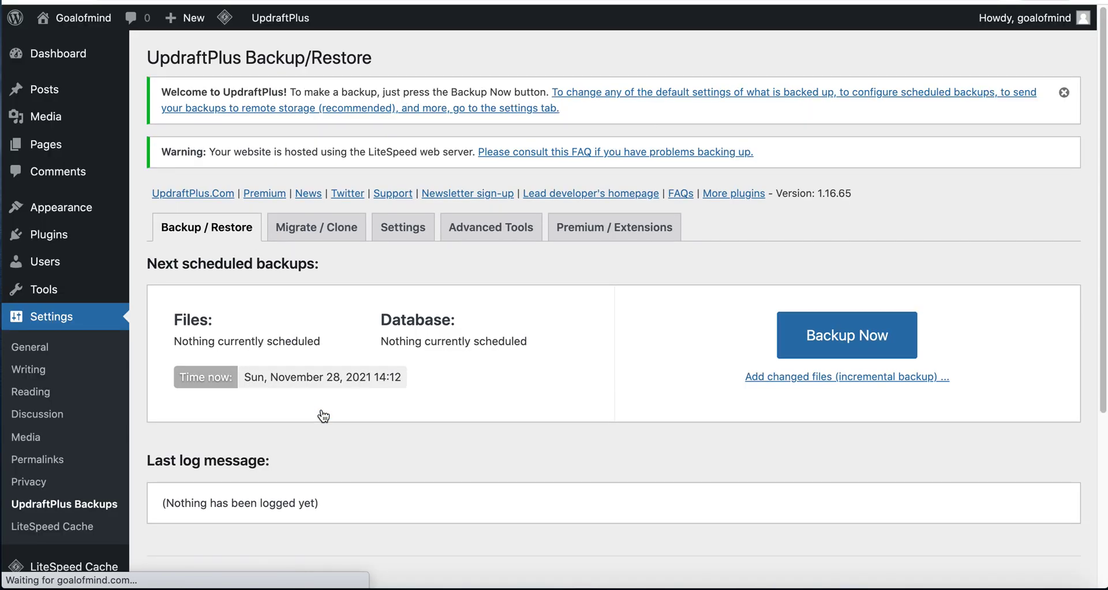
scroll(323, 415, down, 4)
scroll(322, 413, up, 3)
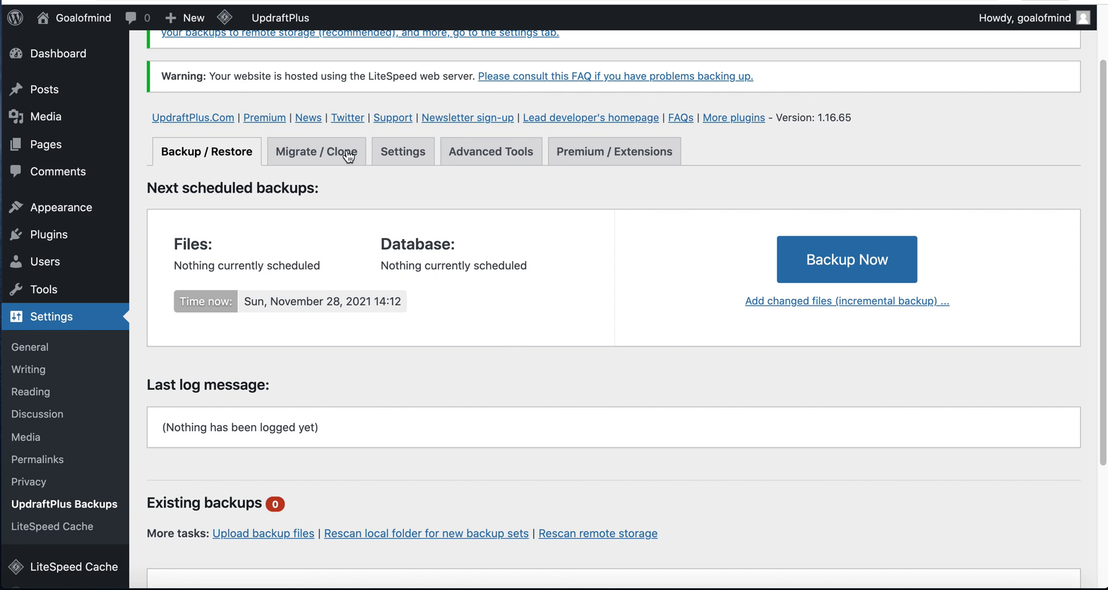
- Set both file and database backups to Weekly, retaining 4 of each
click(404, 152)
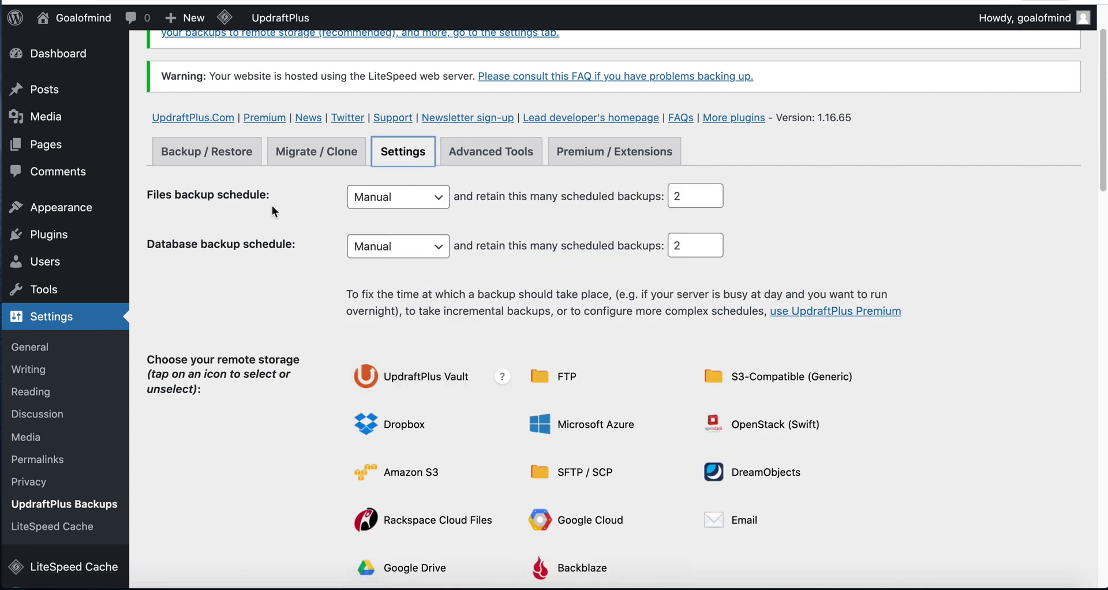
click(432, 198)
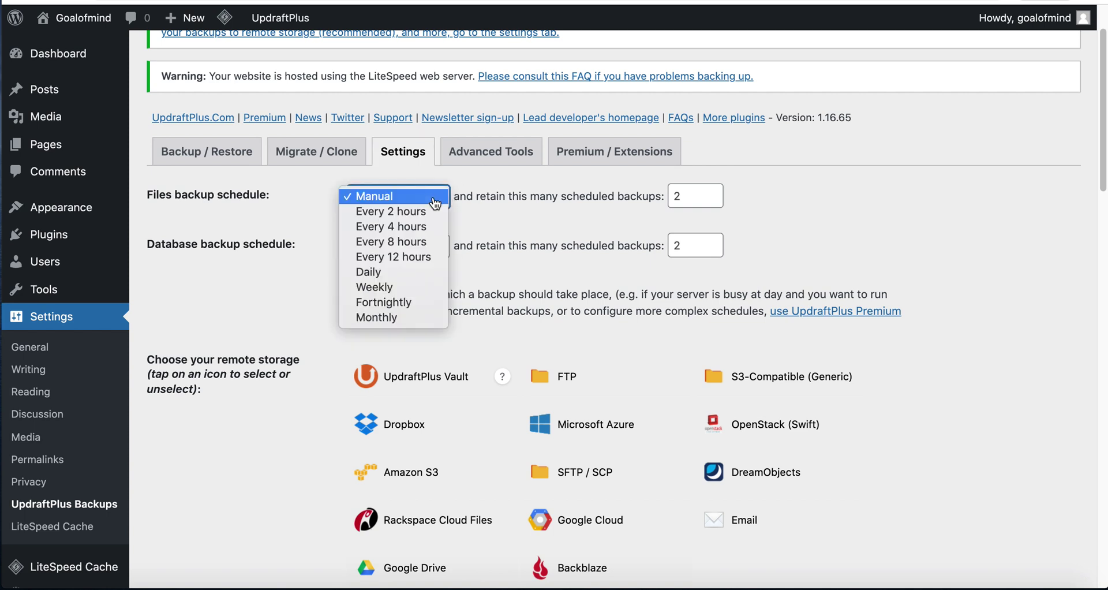
click(400, 290)
click(713, 194)
click(713, 194)
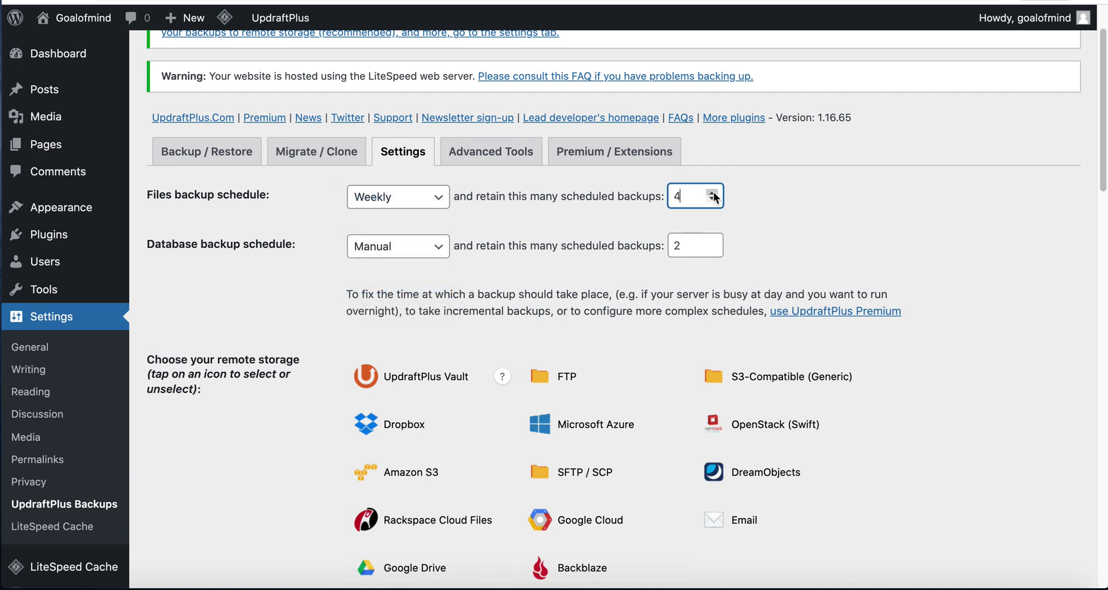
click(430, 247)
click(385, 352)
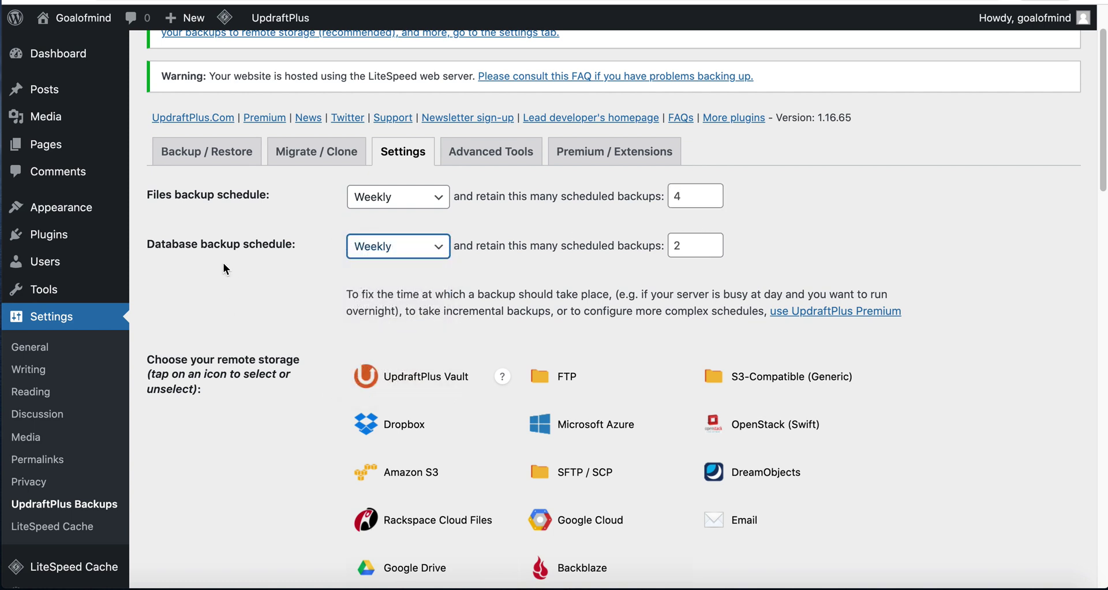
click(712, 242)
click(712, 242)
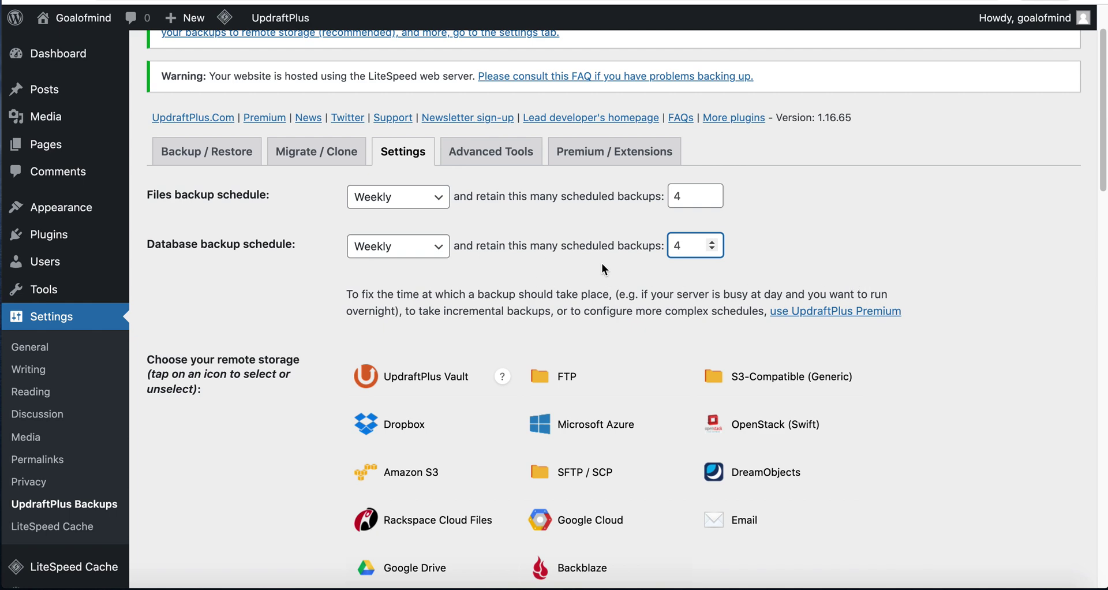
- Select Google Drive under 'Choose your remote storage'
scroll(772, 317, down, 1)
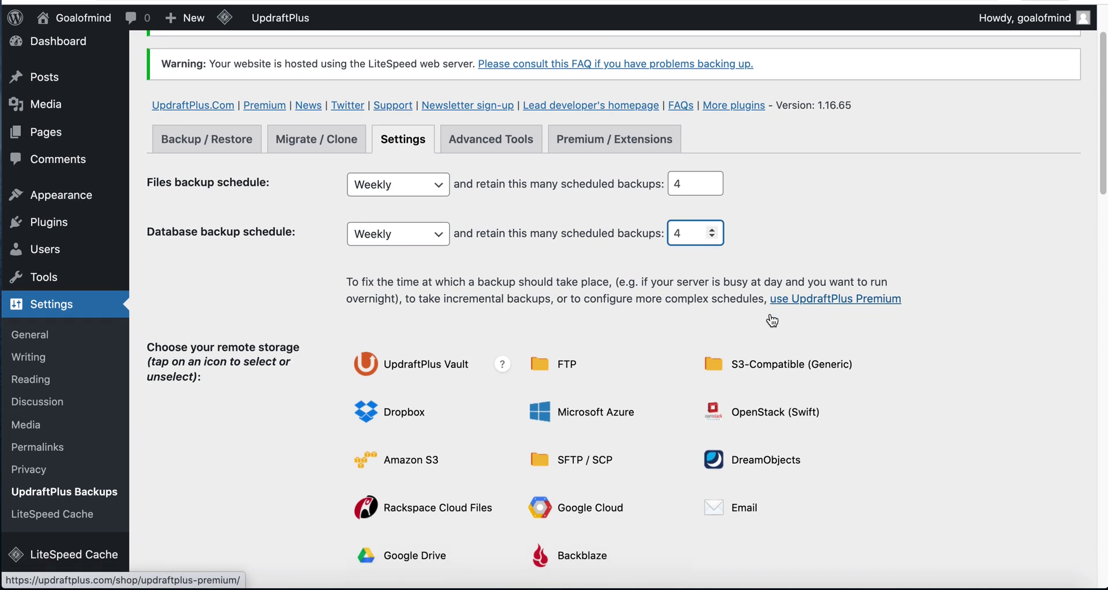
scroll(772, 320, down, 2)
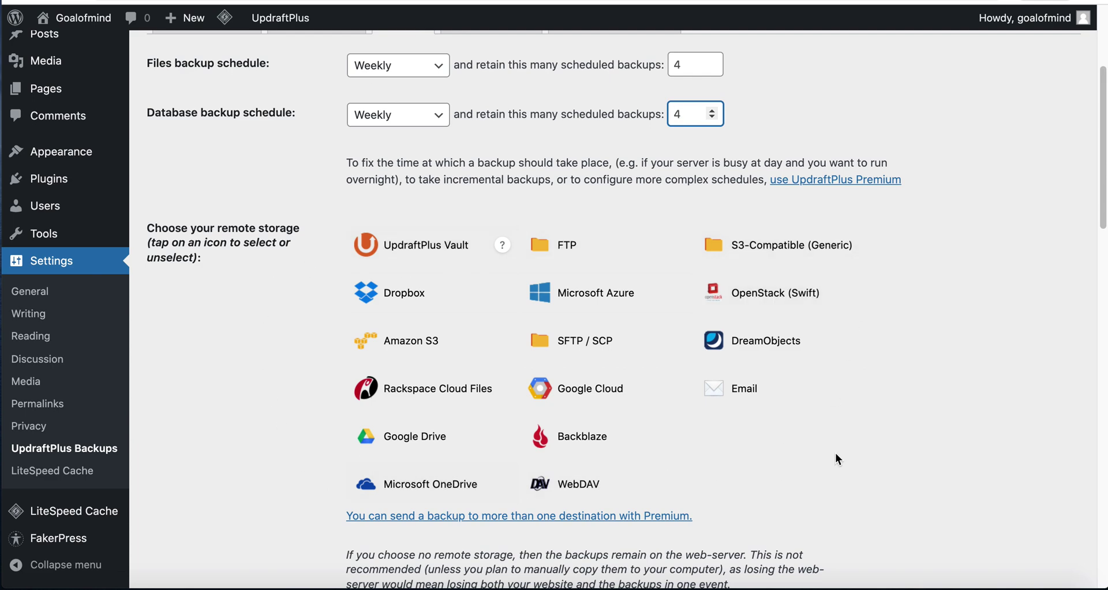
scroll(853, 437, down, 1)
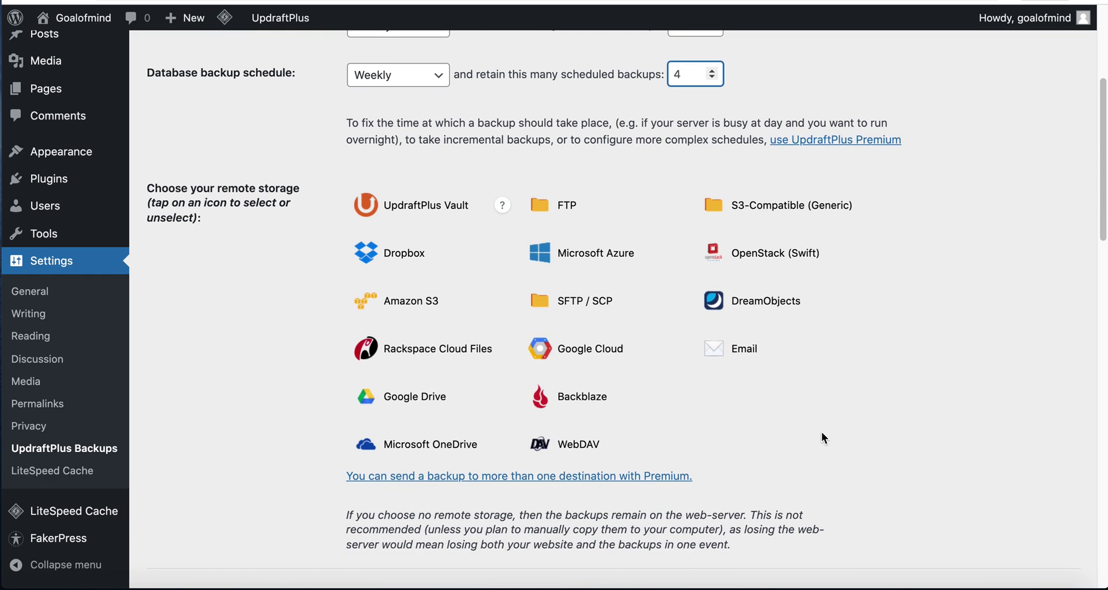
click(393, 402)
click(395, 405)
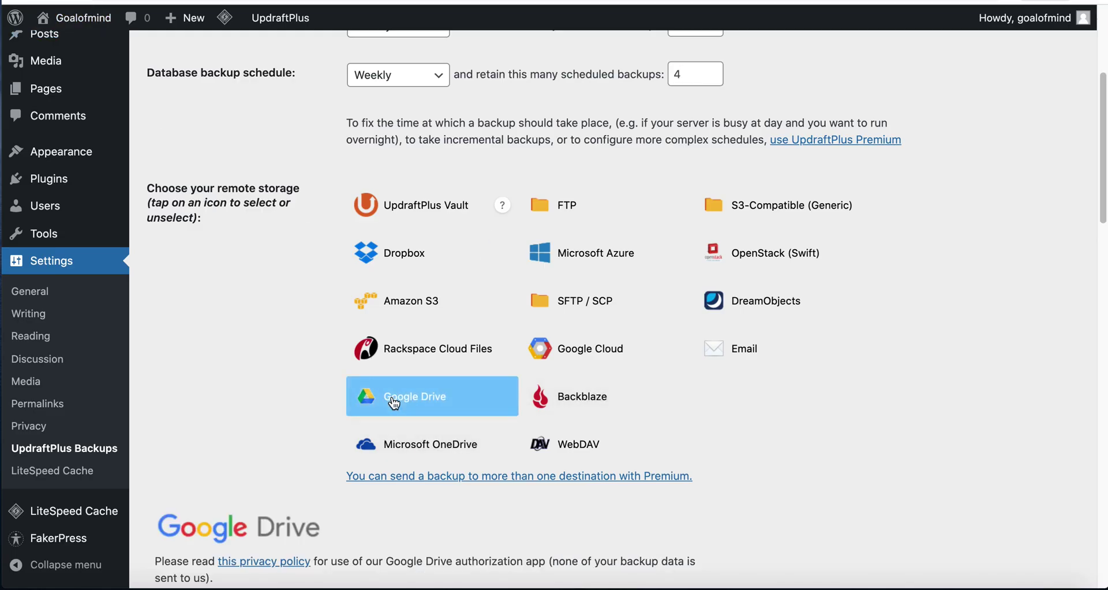
- Save the UpdraftPlus settings and begin the Google Drive authorization
scroll(503, 437, down, 5)
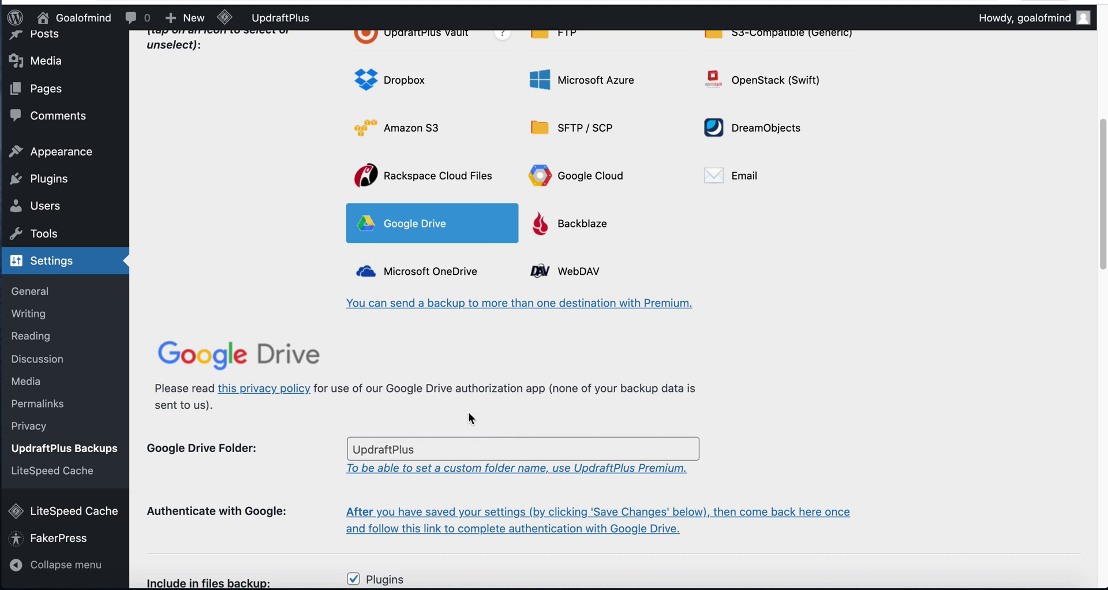
scroll(482, 408, down, 8)
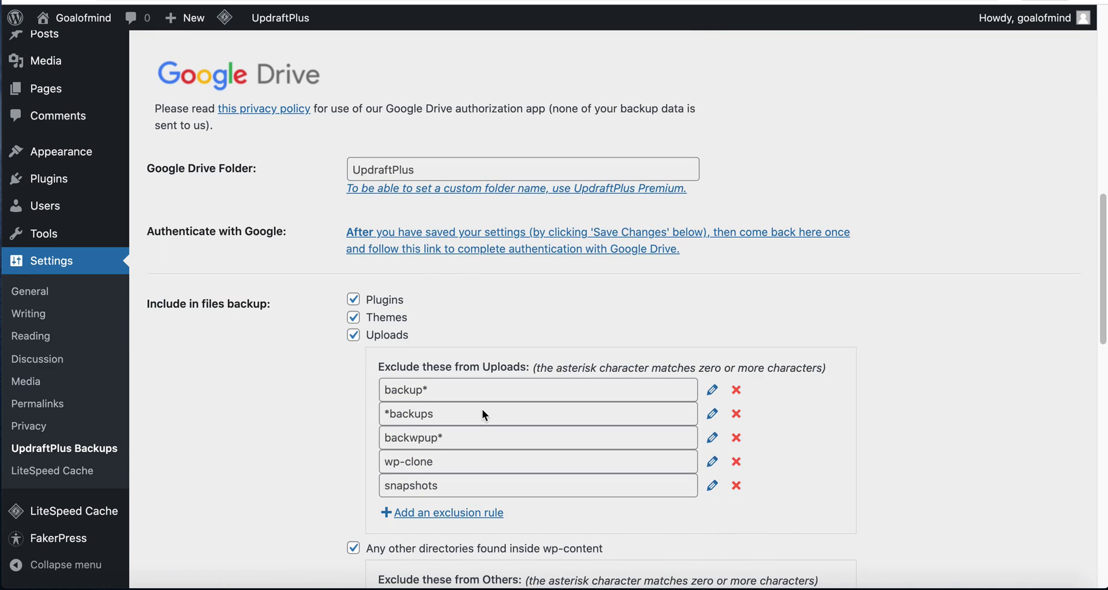
scroll(482, 408, down, 20)
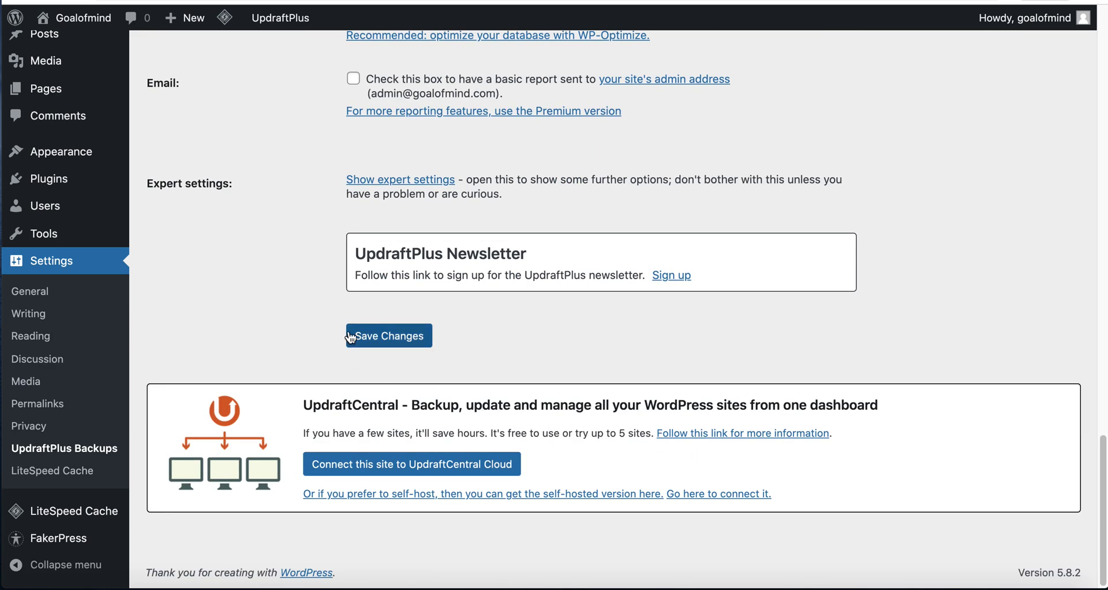
click(378, 338)
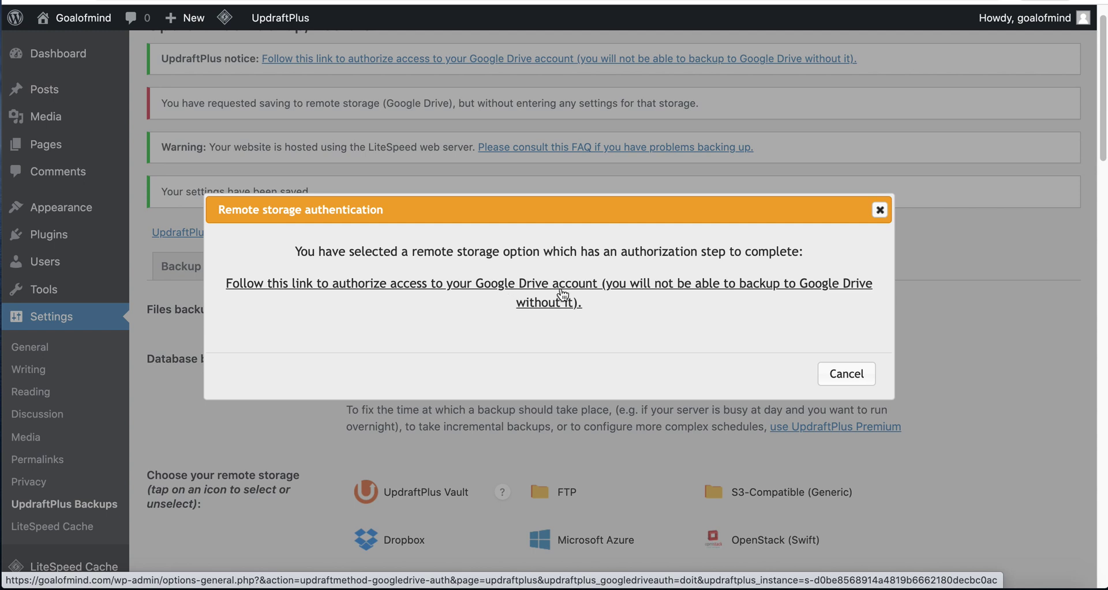
click(564, 296)
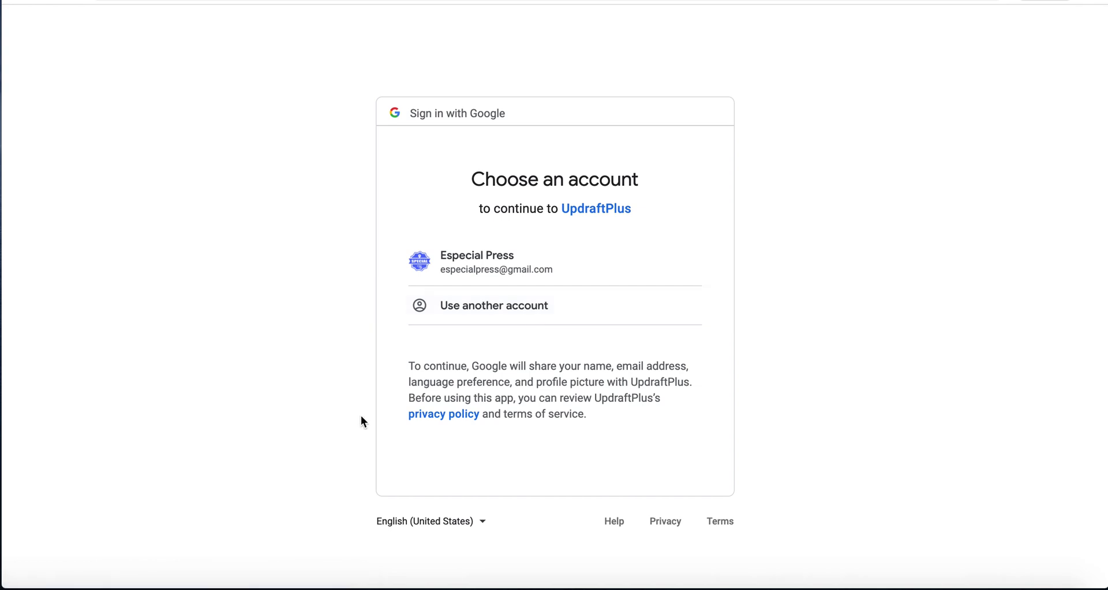
- Choose the existing Google account and allow UpdraftPlus to access Drive files
click(471, 261)
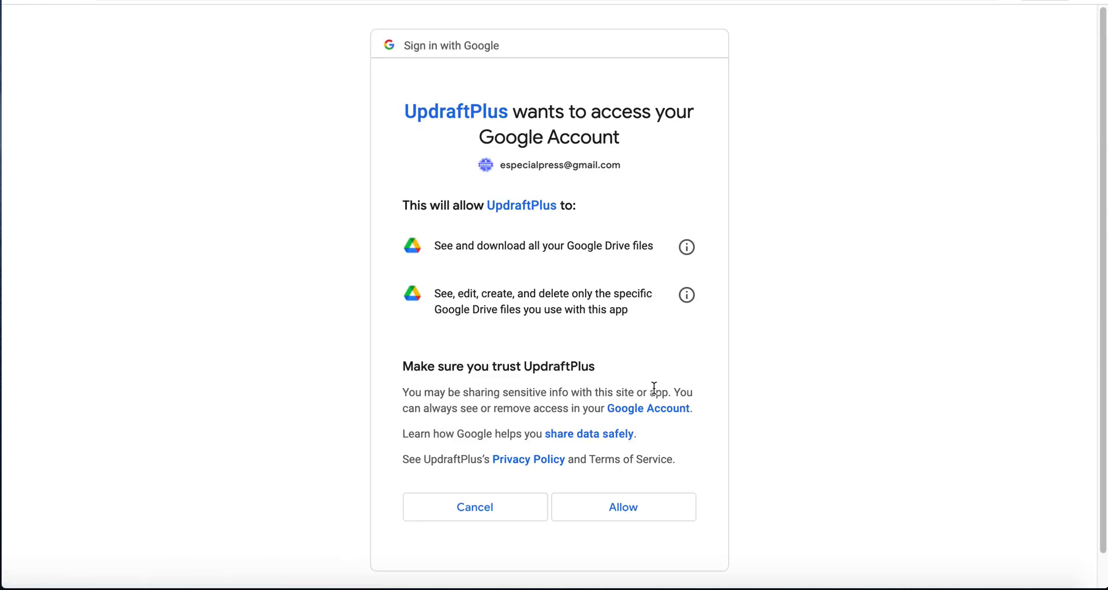
click(616, 507)
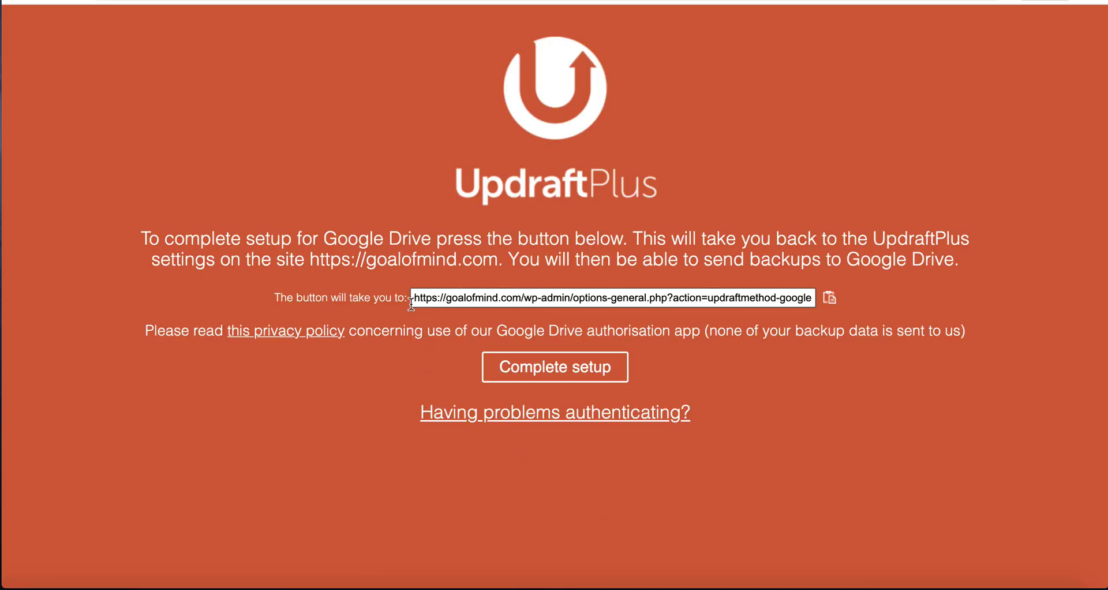
- Complete the UpdraftPlus setup and return to goalofmind.com's backup settings
click(744, 305)
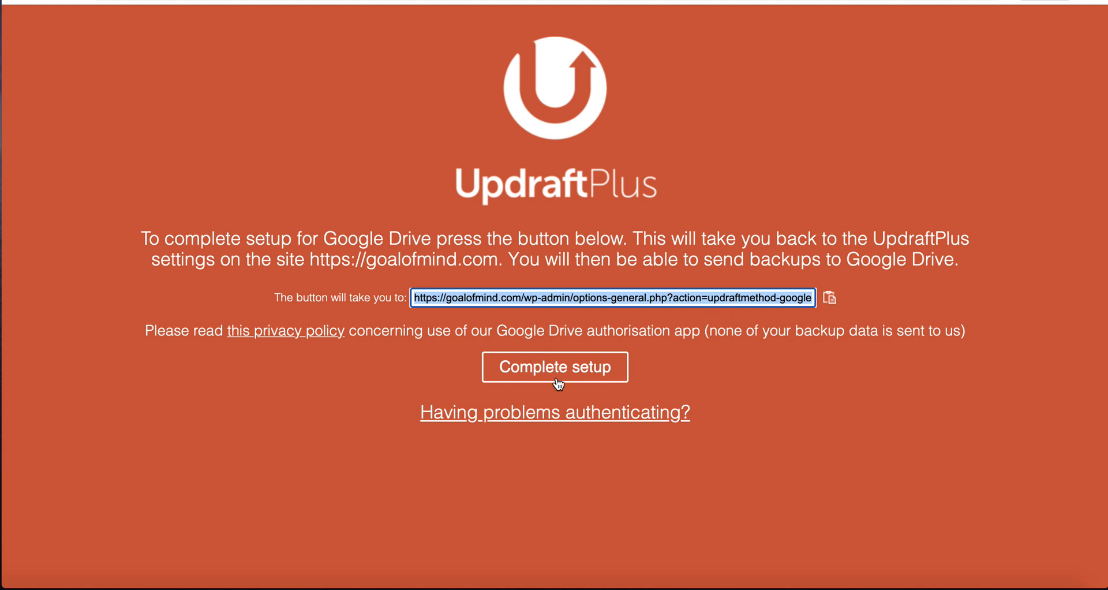
click(541, 371)
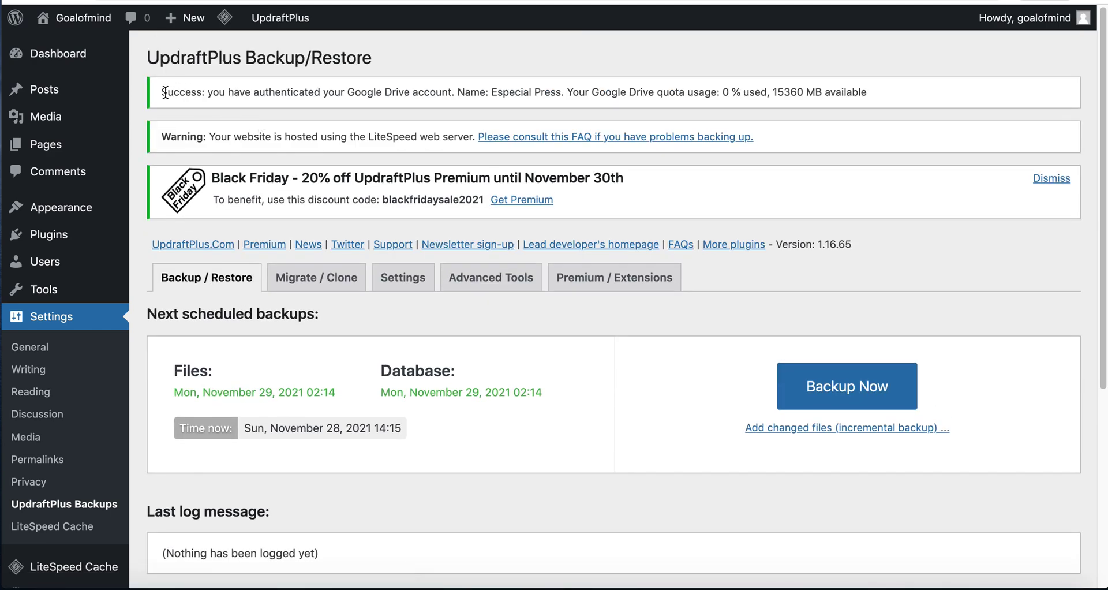
drag(168, 94, 260, 94)
click(285, 94)
scroll(439, 376, down, 5)
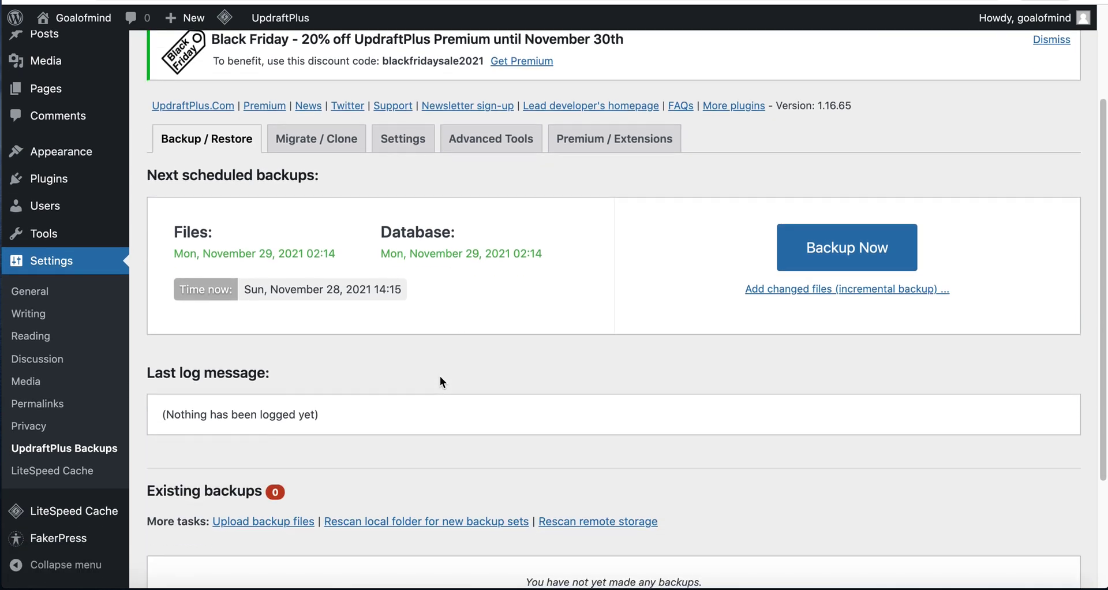
scroll(439, 381, down, 3)
scroll(440, 382, up, 10)
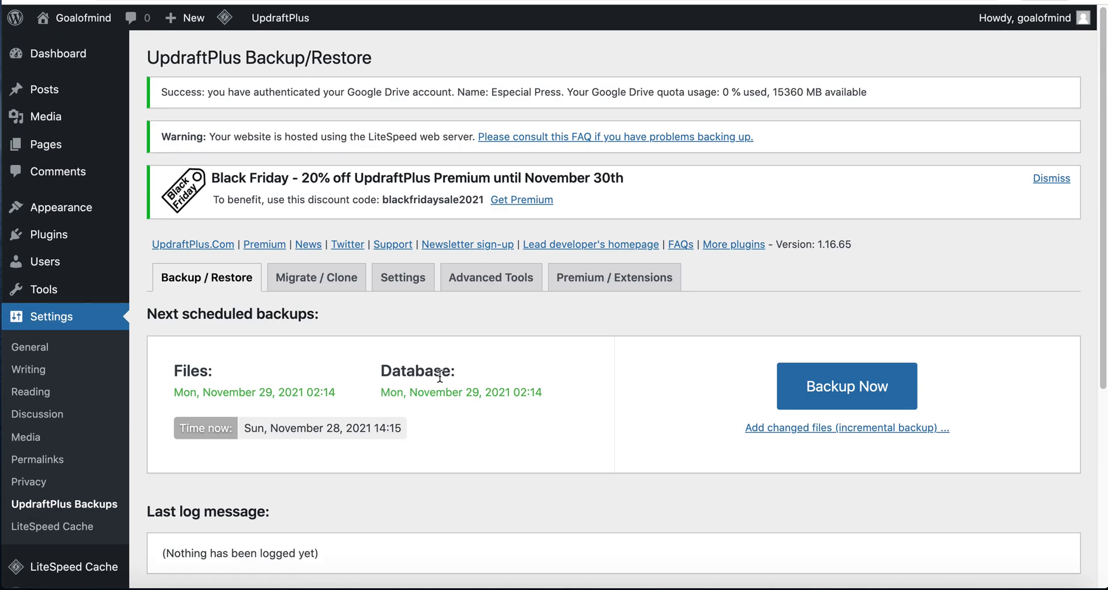
click(405, 280)
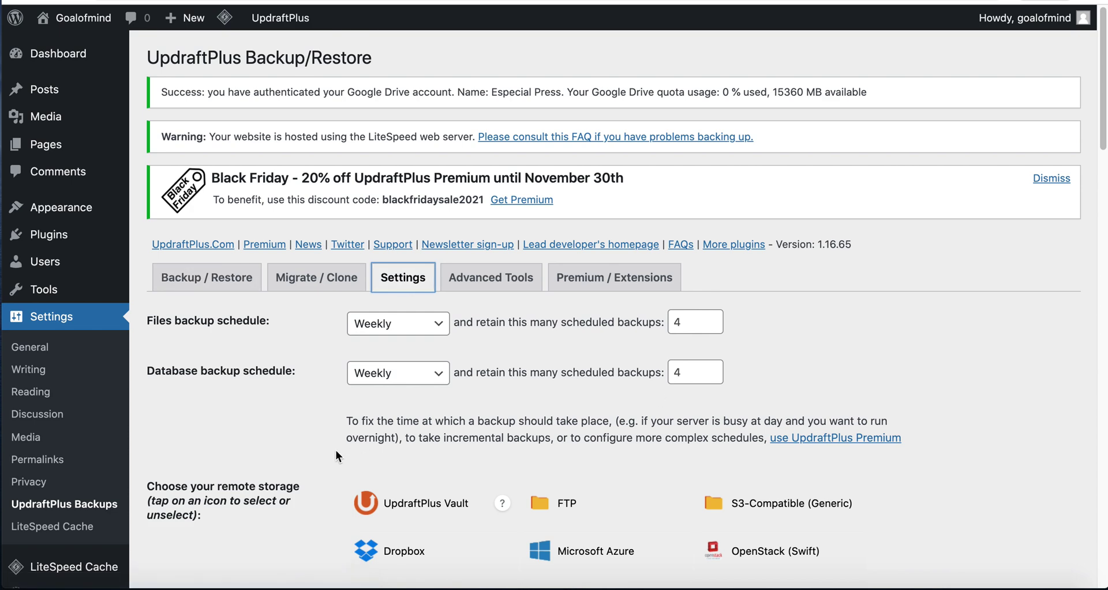
scroll(337, 451, down, 1)
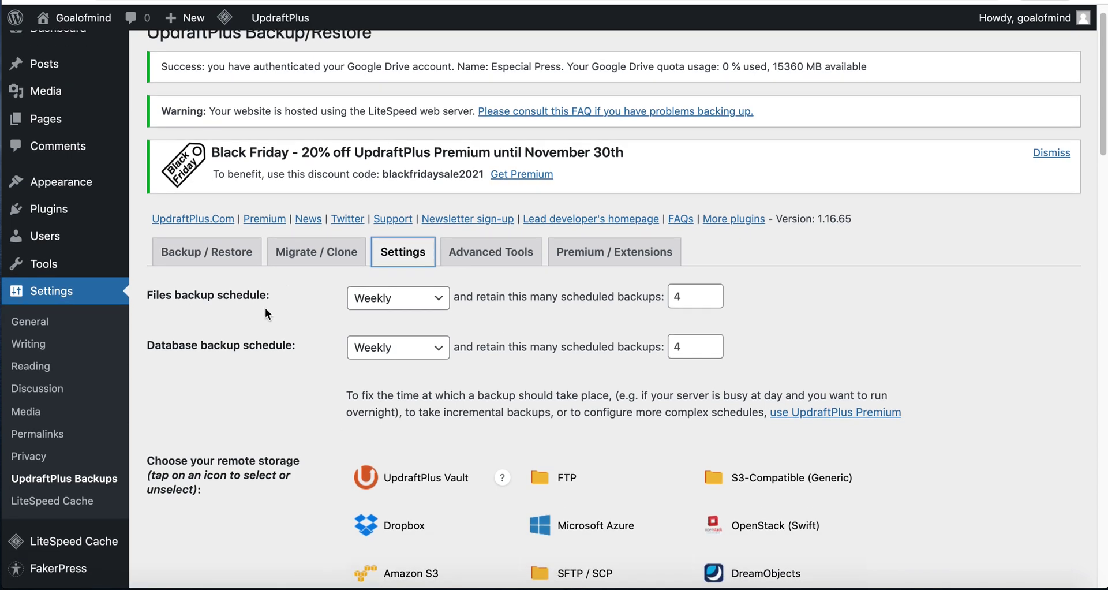
scroll(392, 427, down, 10)
scroll(395, 436, down, 20)
scroll(395, 435, up, 10)
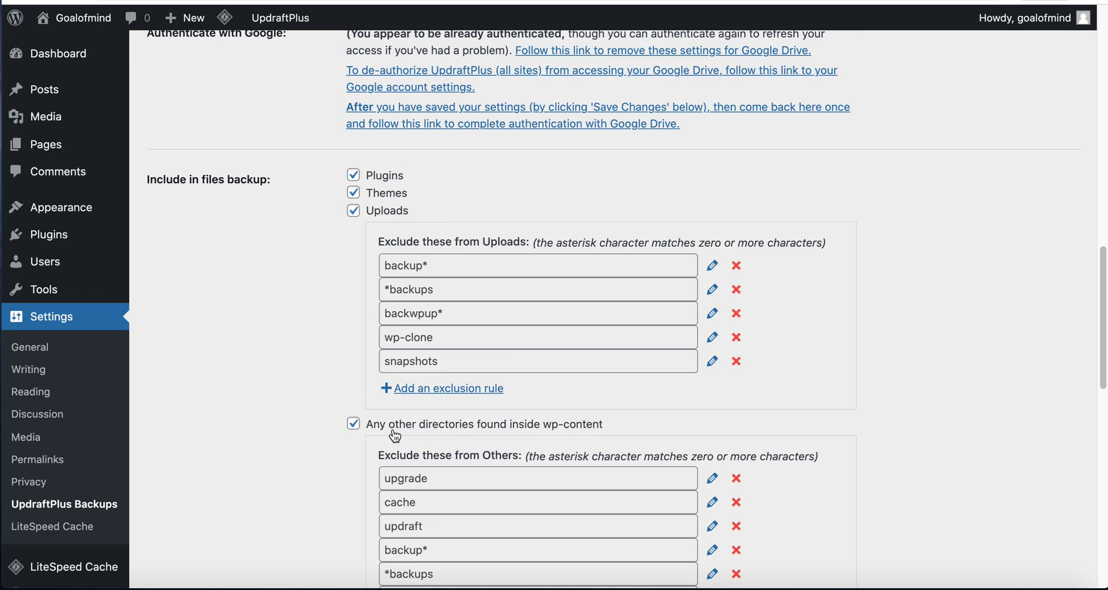
scroll(395, 436, up, 20)
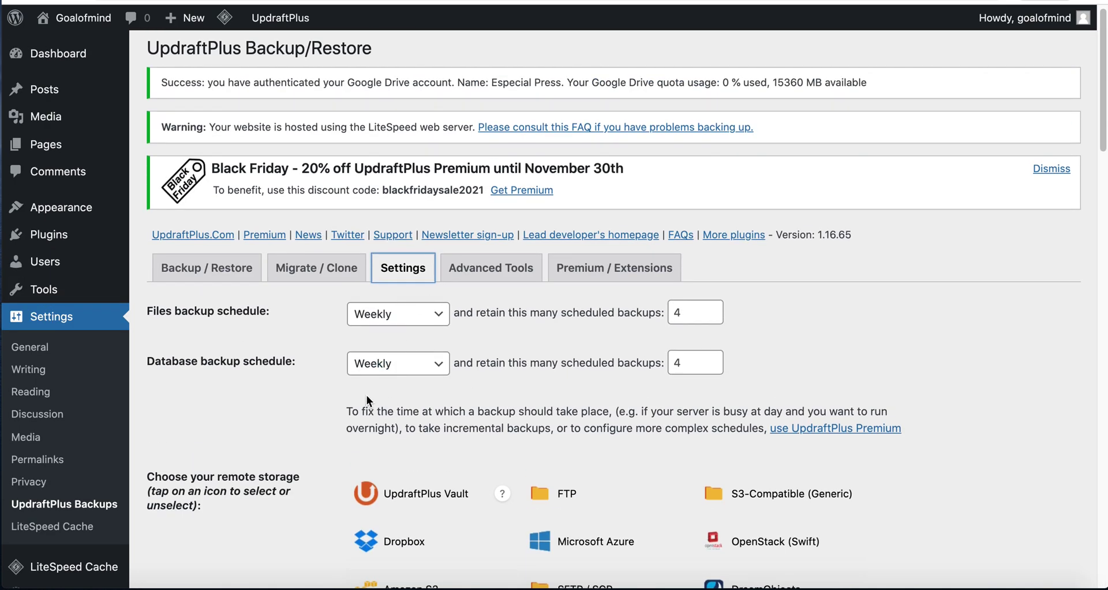
click(210, 271)
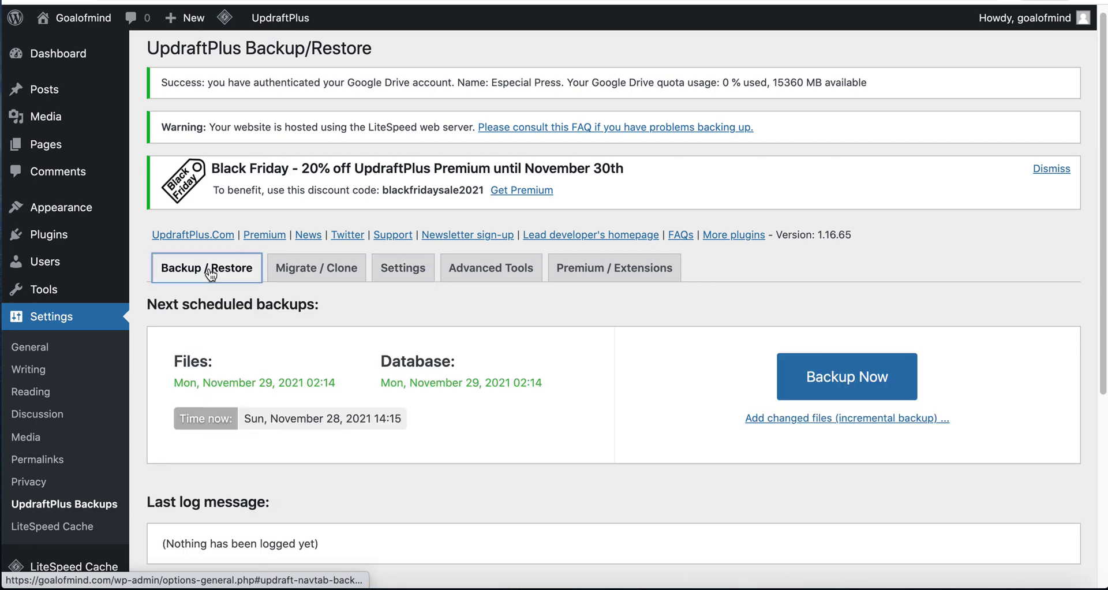
scroll(422, 404, down, 5)
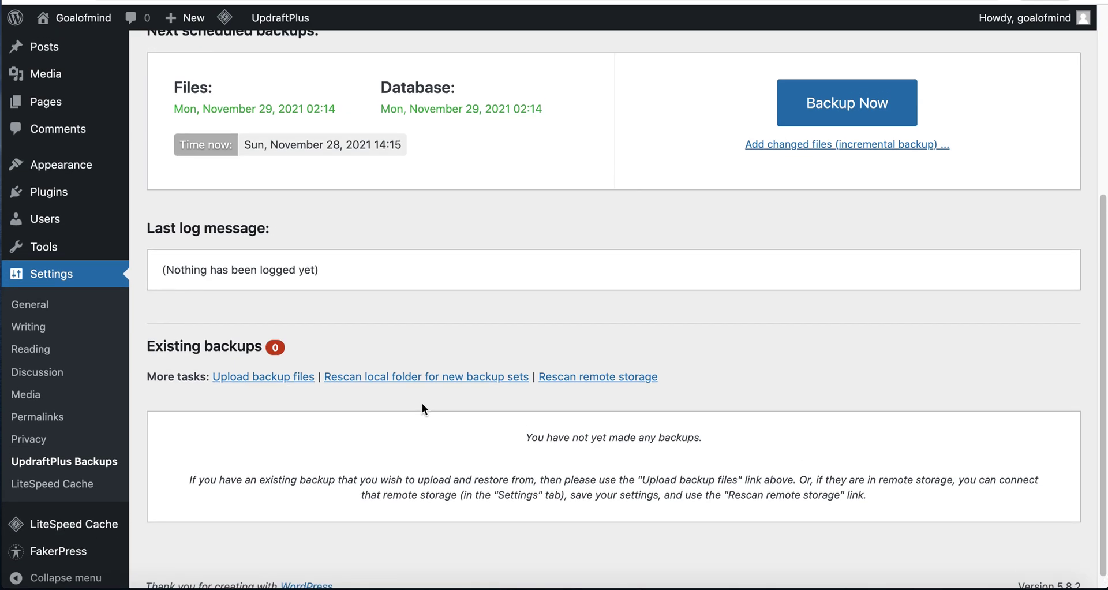
scroll(422, 409, up, 2)
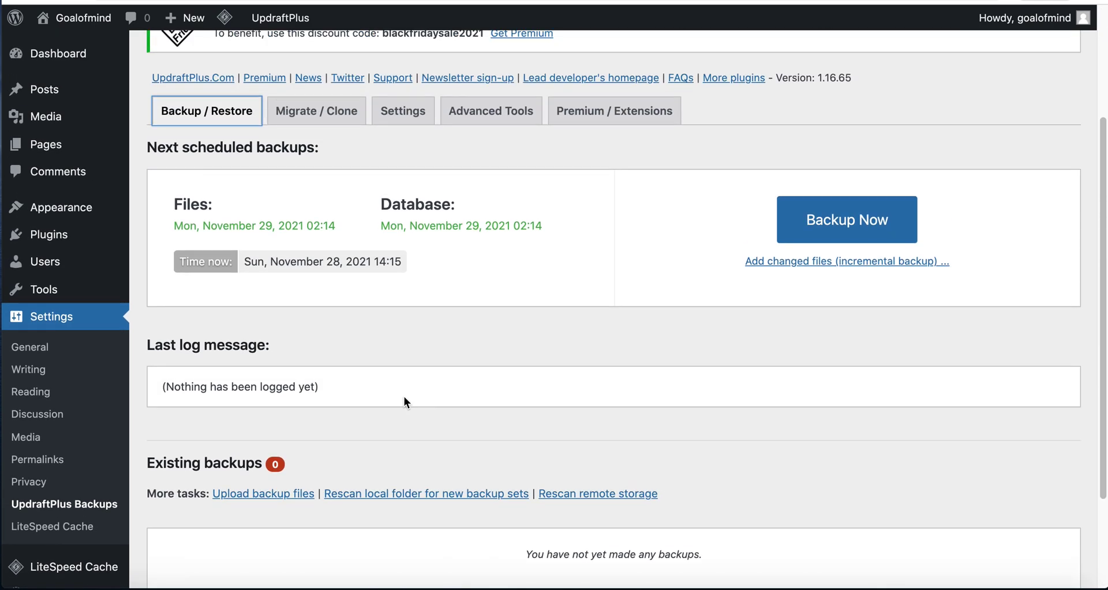
- Run a manual UpdraftPlus backup of the database and files to remote storage
click(839, 225)
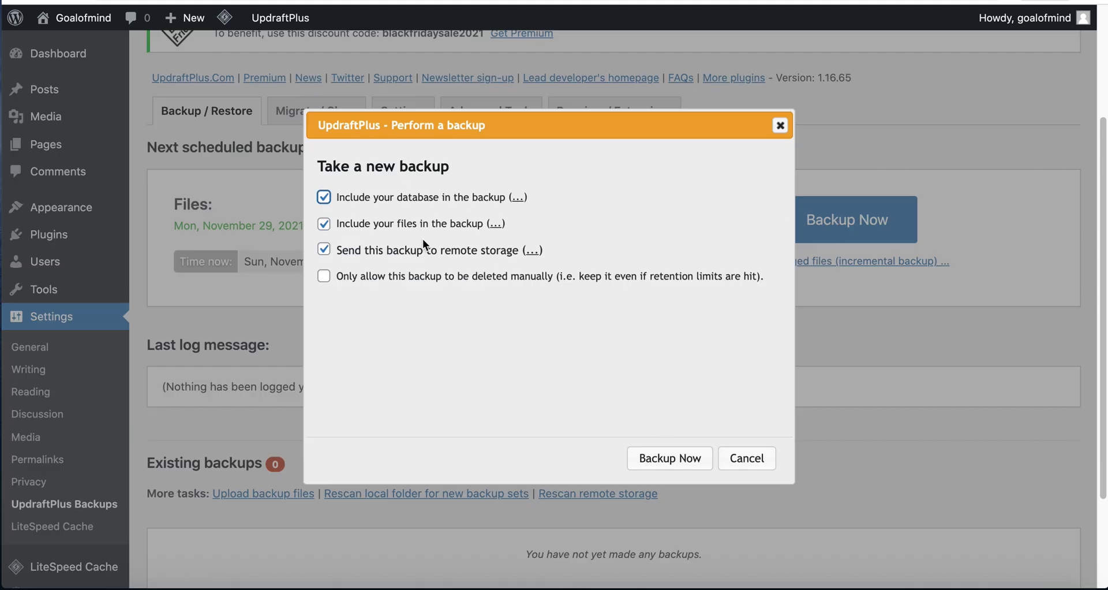
click(659, 458)
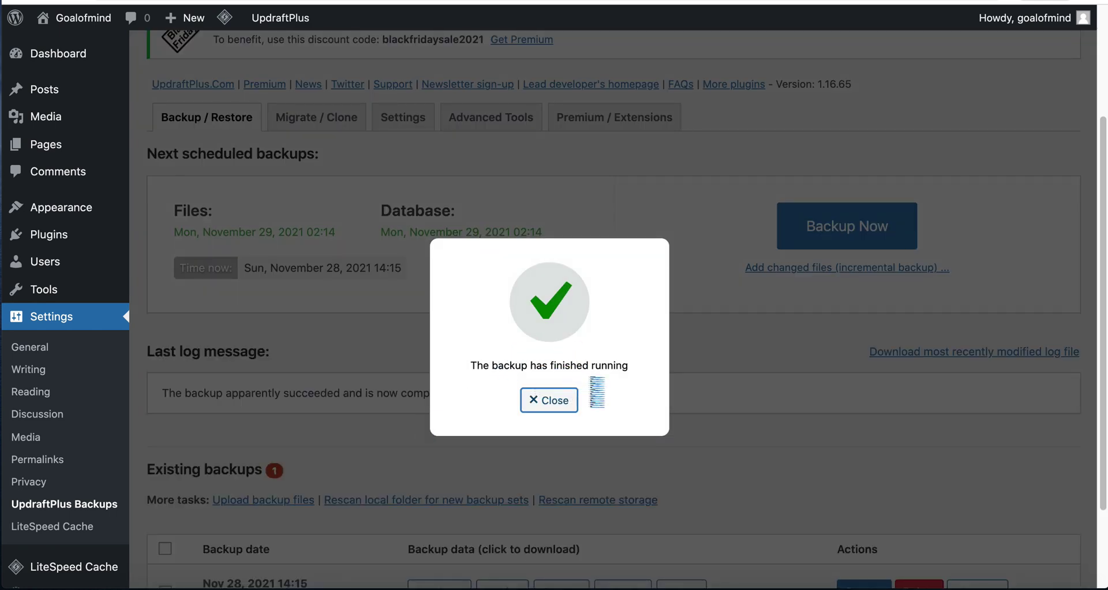
click(549, 401)
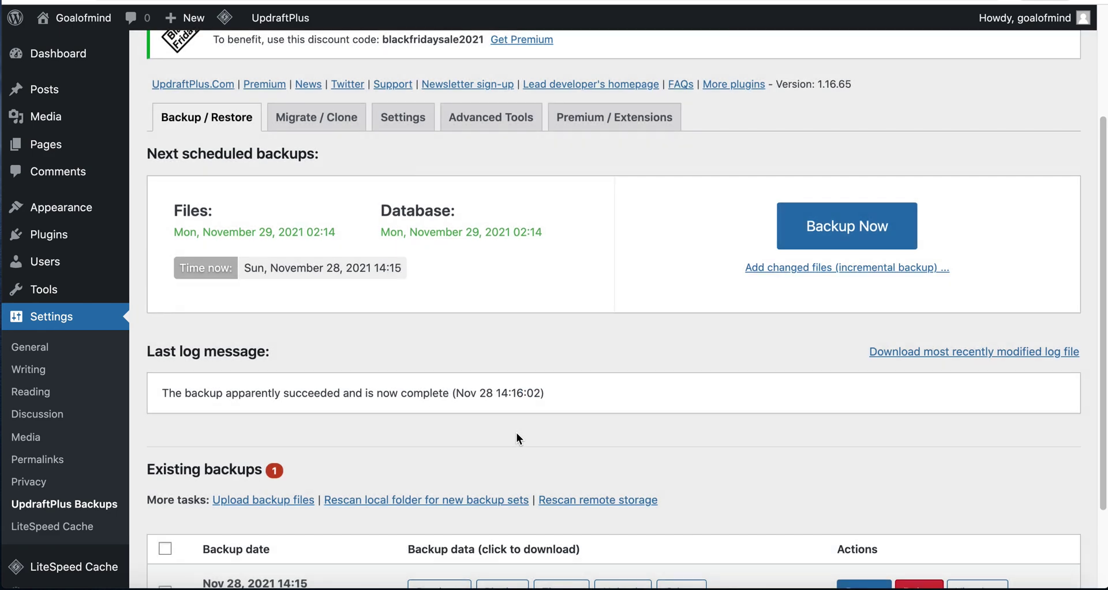
- Verify the Nov 28, 2021 14:15 backup appears under Existing backups, stored on Google Drive
scroll(516, 432, down, 2)
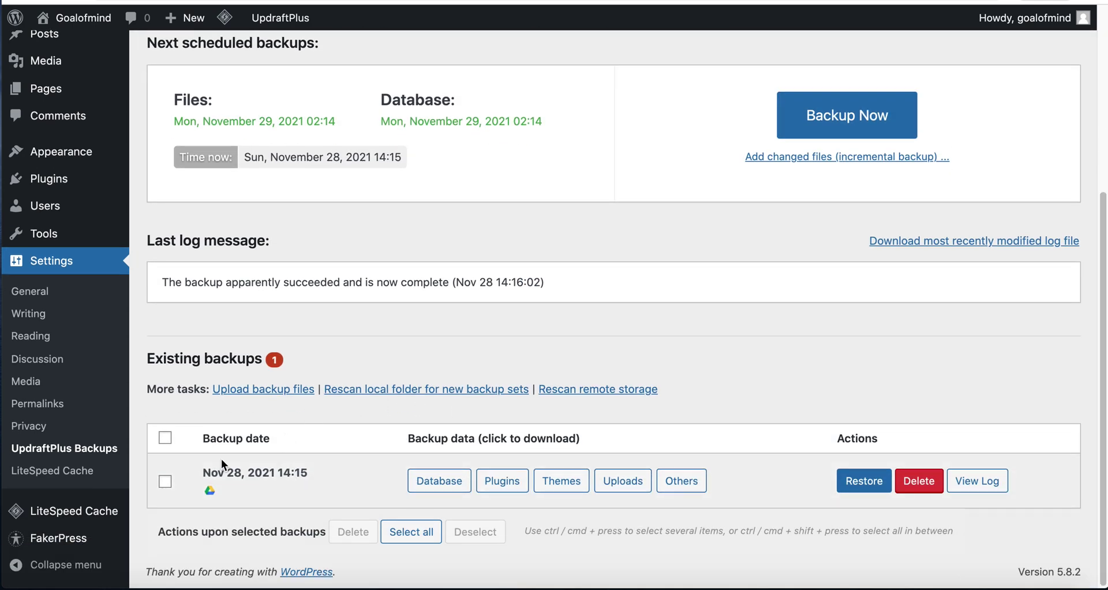
drag(204, 471, 316, 475)
click(218, 473)
mouse_move(210, 492)
scroll(496, 409, up, 5)
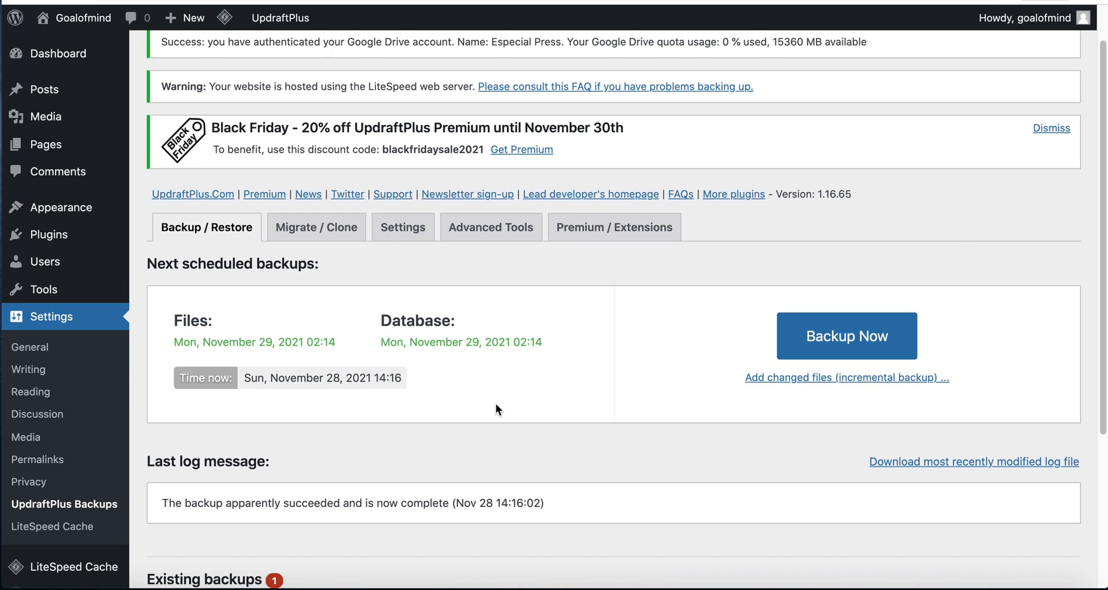
scroll(496, 409, up, 2)
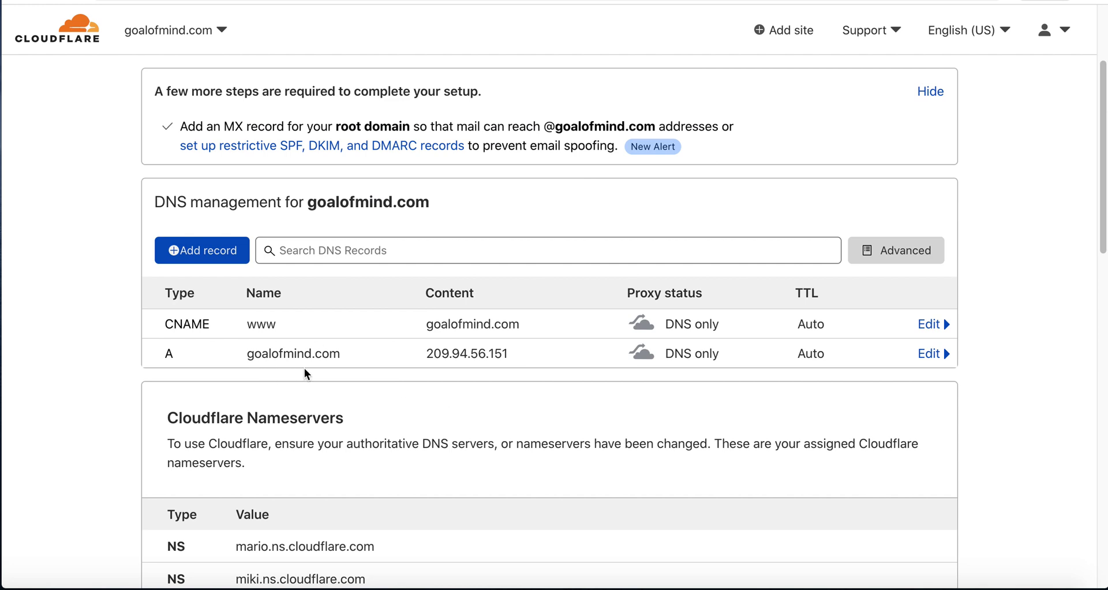
- Copy goalofmind_server2's IP from UpCloud and set the A record's IPv4 address to 209.94.56.163
click(641, 2)
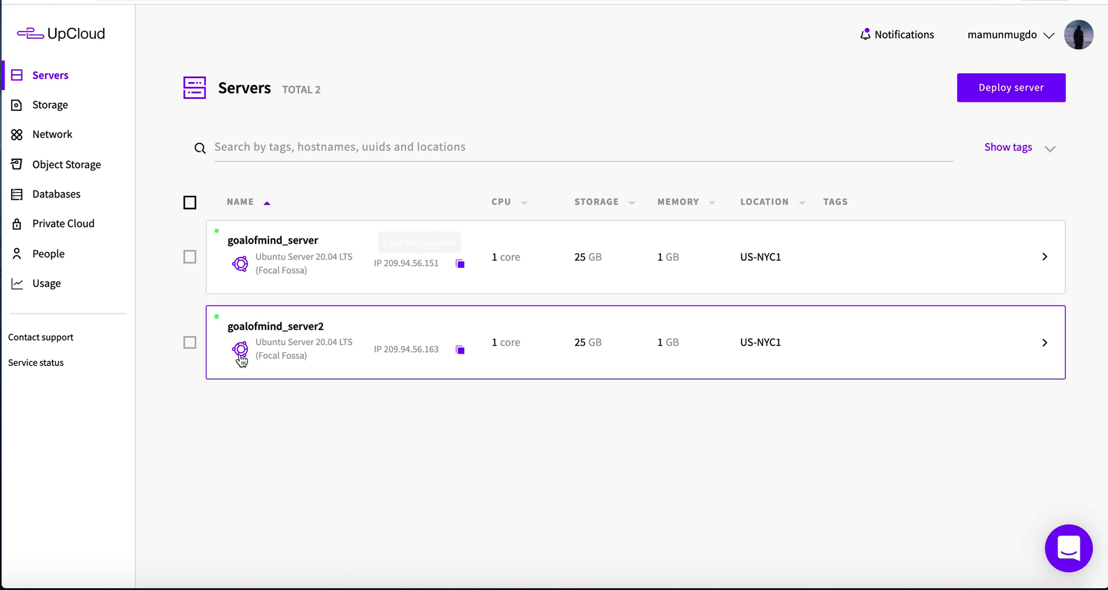
click(461, 350)
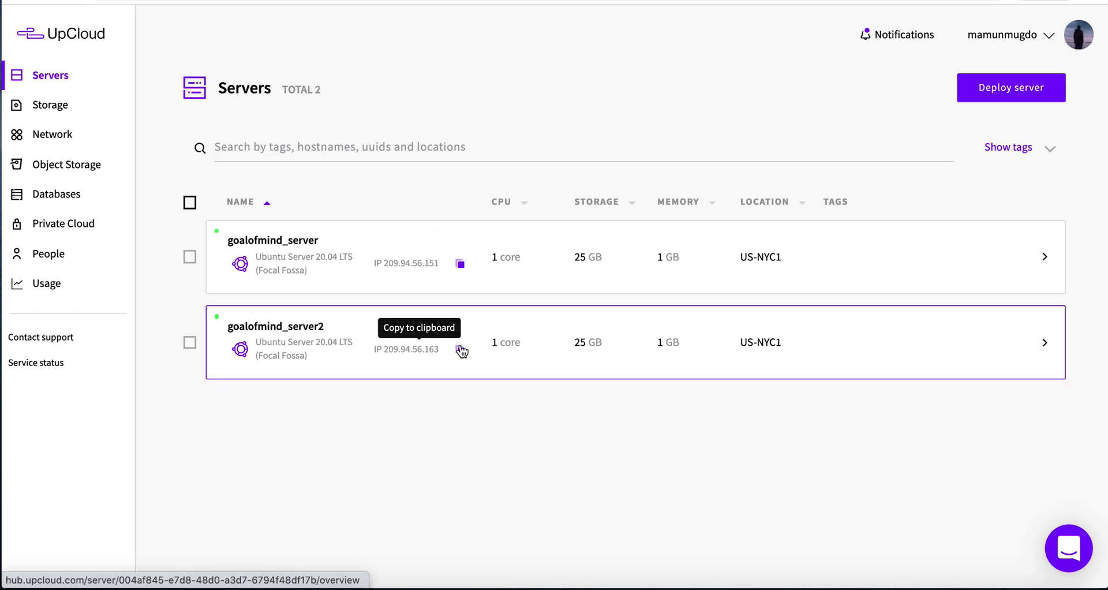
click(456, 1)
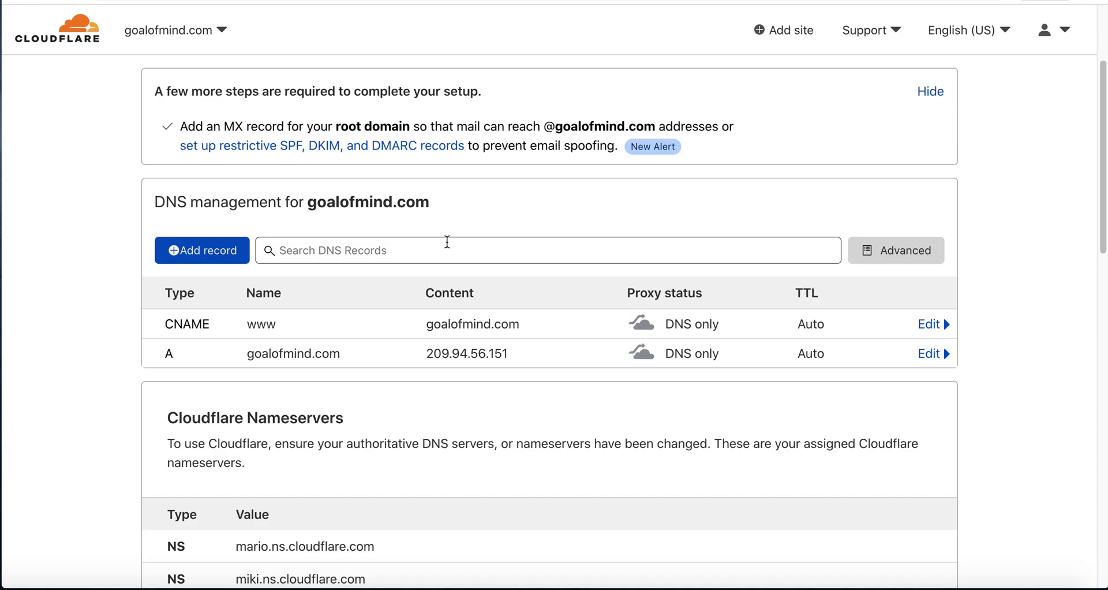
click(462, 358)
click(532, 410)
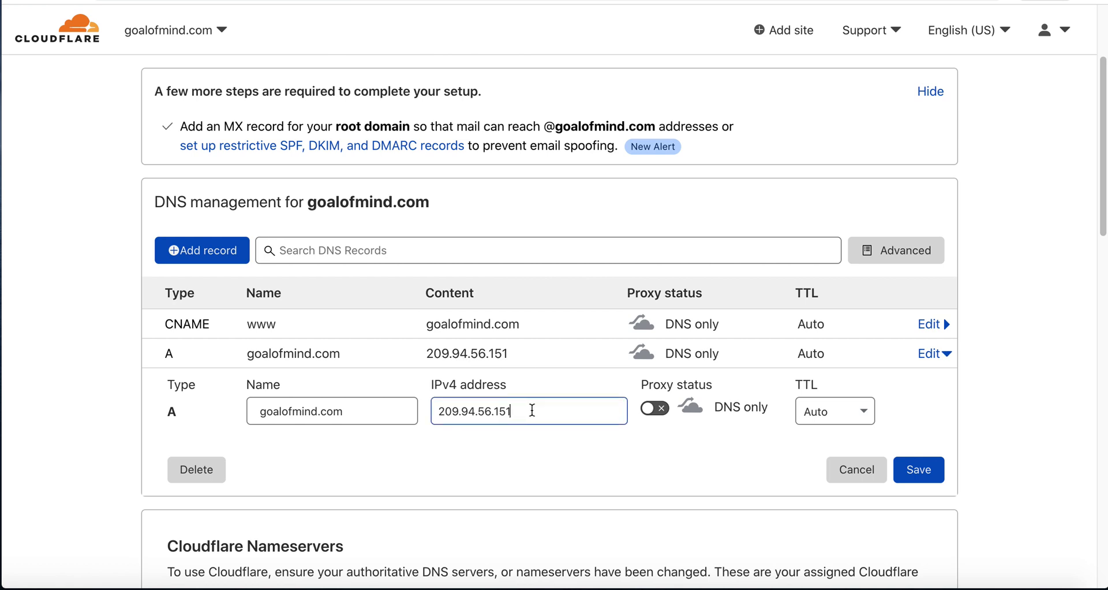
drag(531, 410, 420, 397)
text(209.94.56.163)
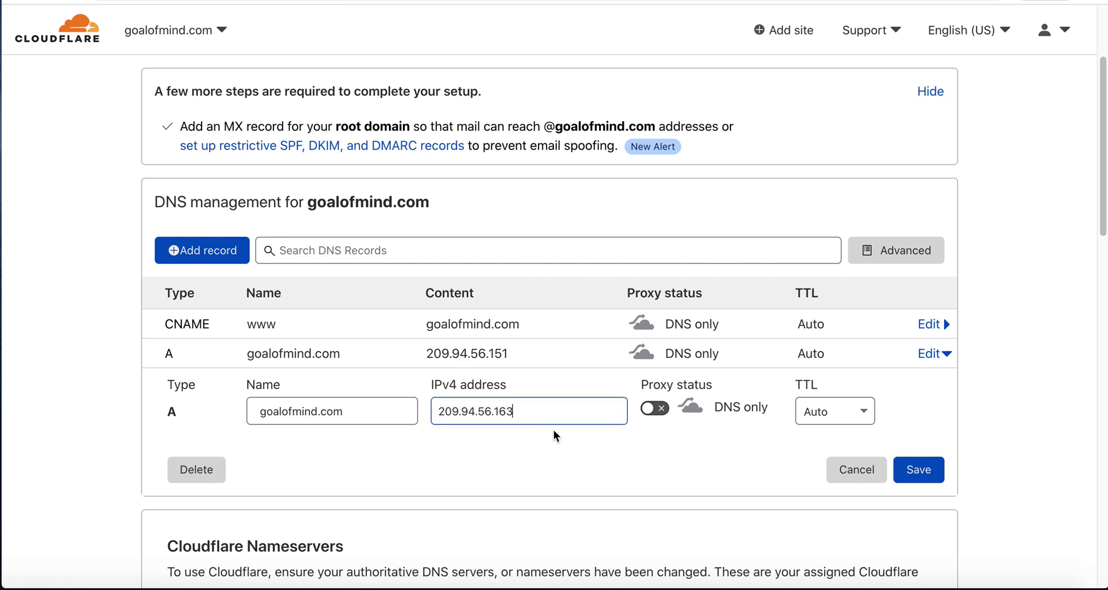
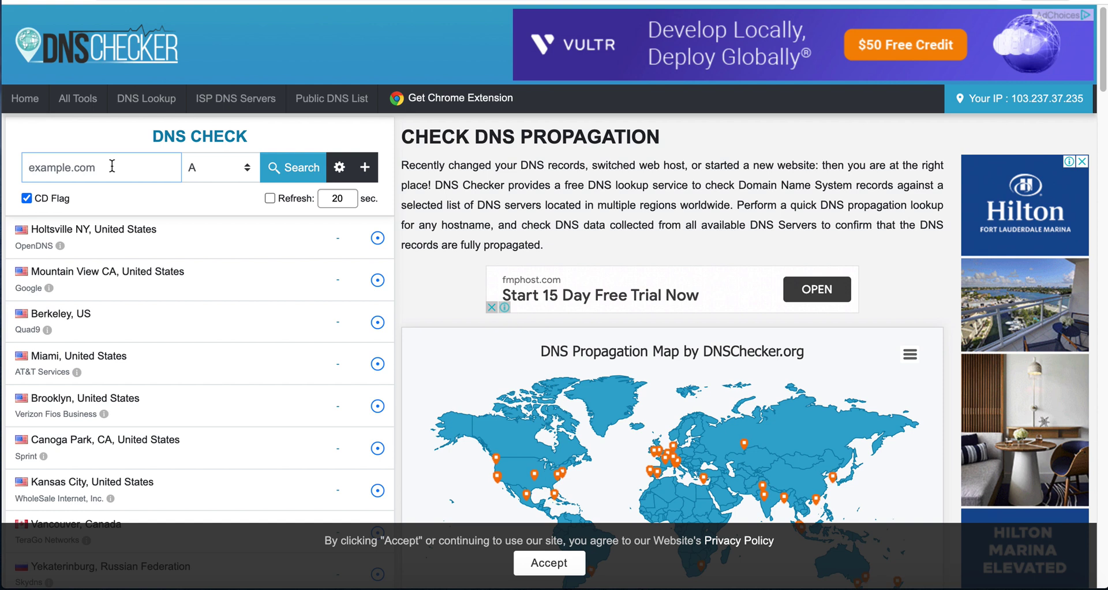
- Run an A-record DNS propagation check for goalofmind.com in DNS Checker
text(goalofmi)
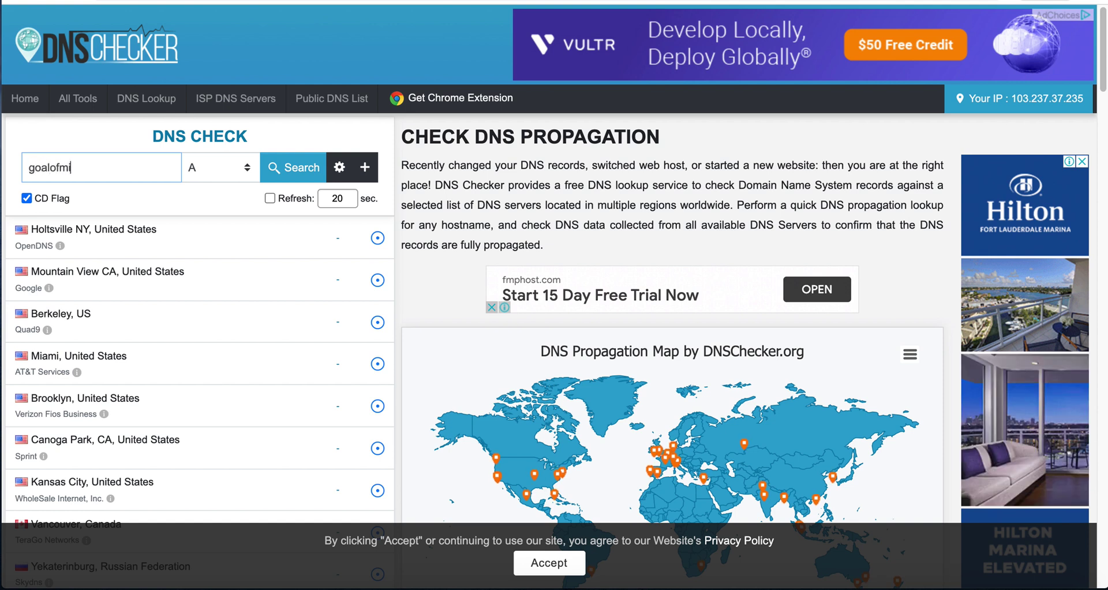
text(nd.com)
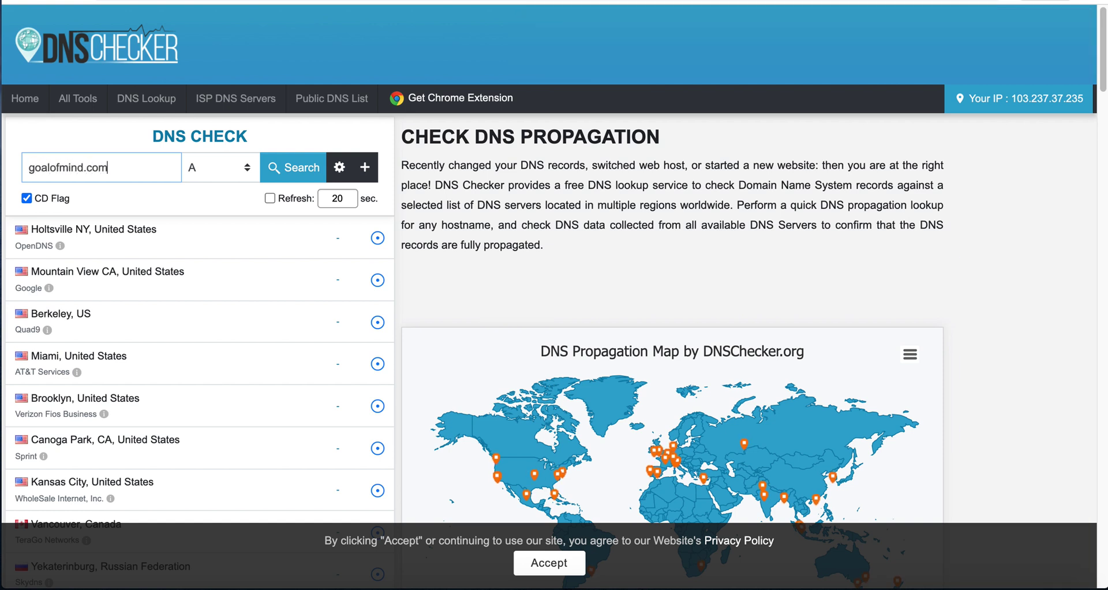
click(304, 170)
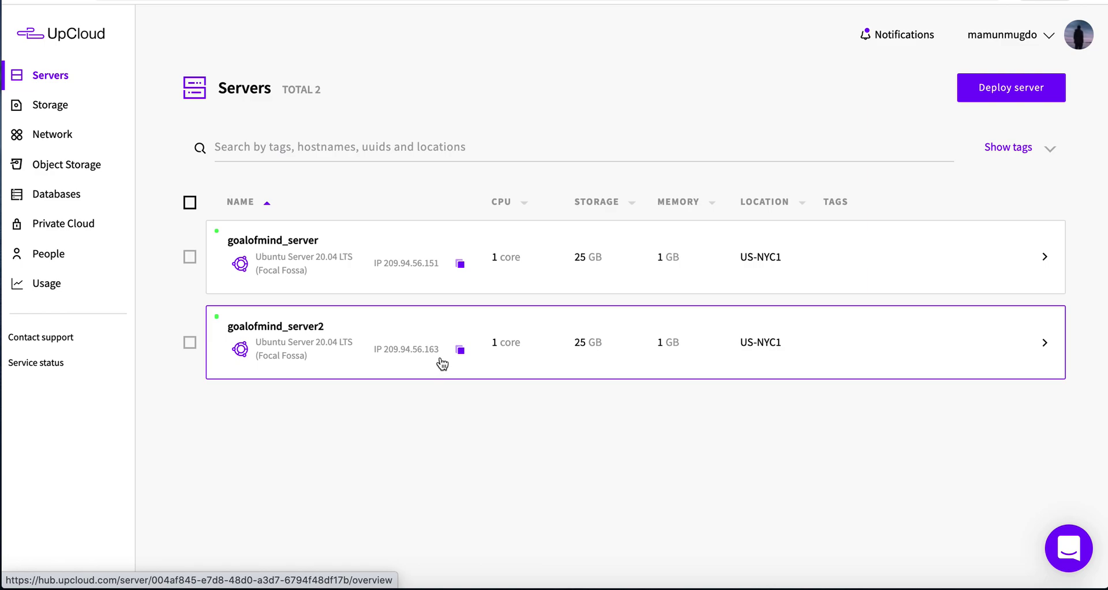
- Match goalofmind_server2's IP 209.94.56.163 against the DNS Checker results
key(ctrl+Tab)
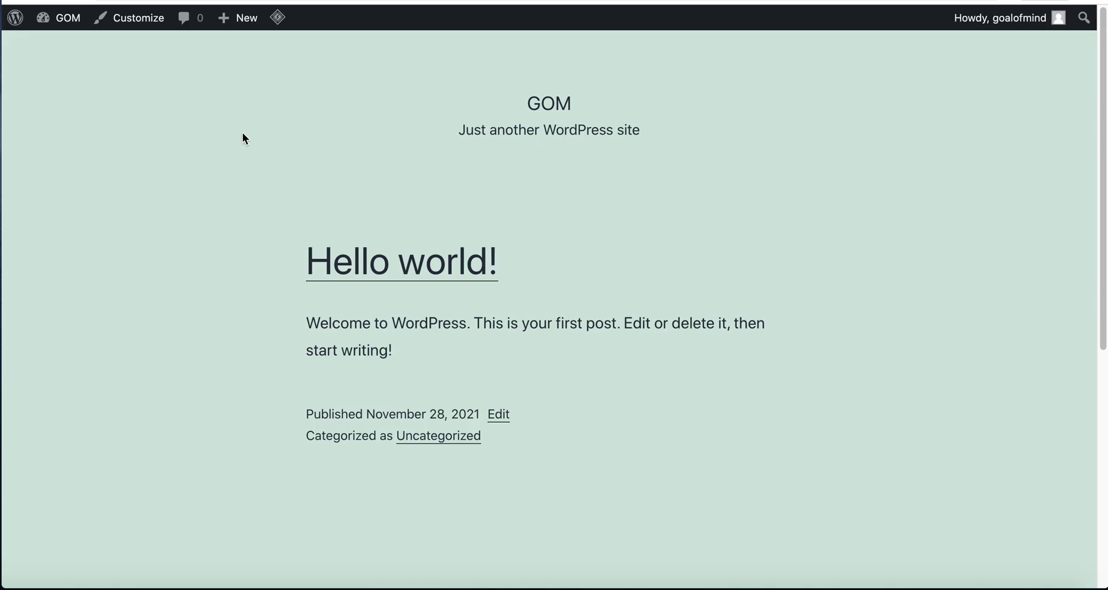
- Reload the GOM front page and go to its WordPress admin Dashboard
right_click(113, 102)
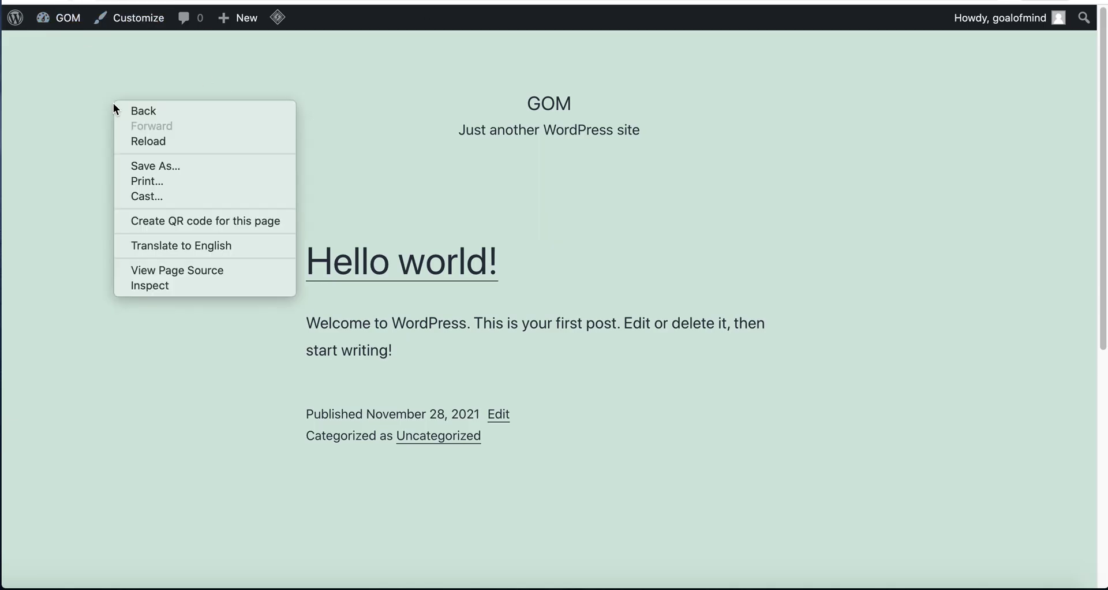
click(153, 141)
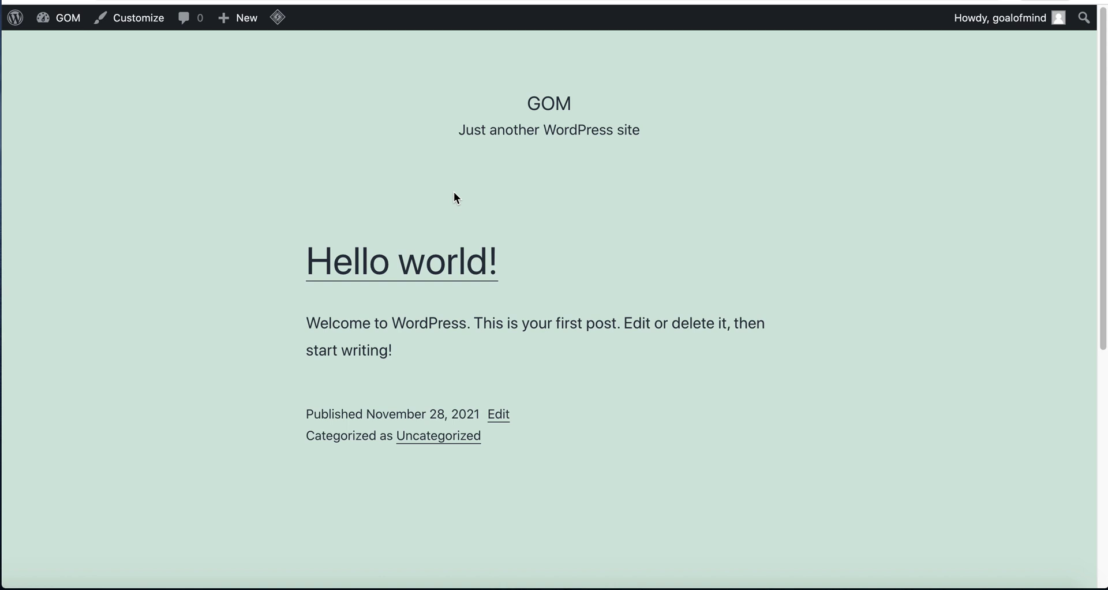
click(74, 42)
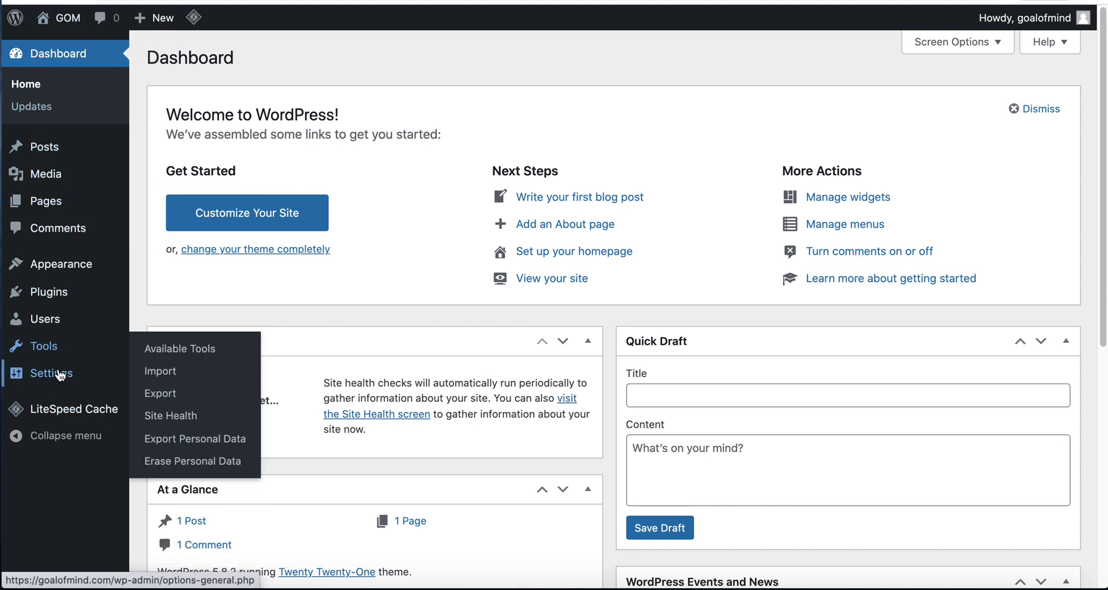
mouse_move(51, 373)
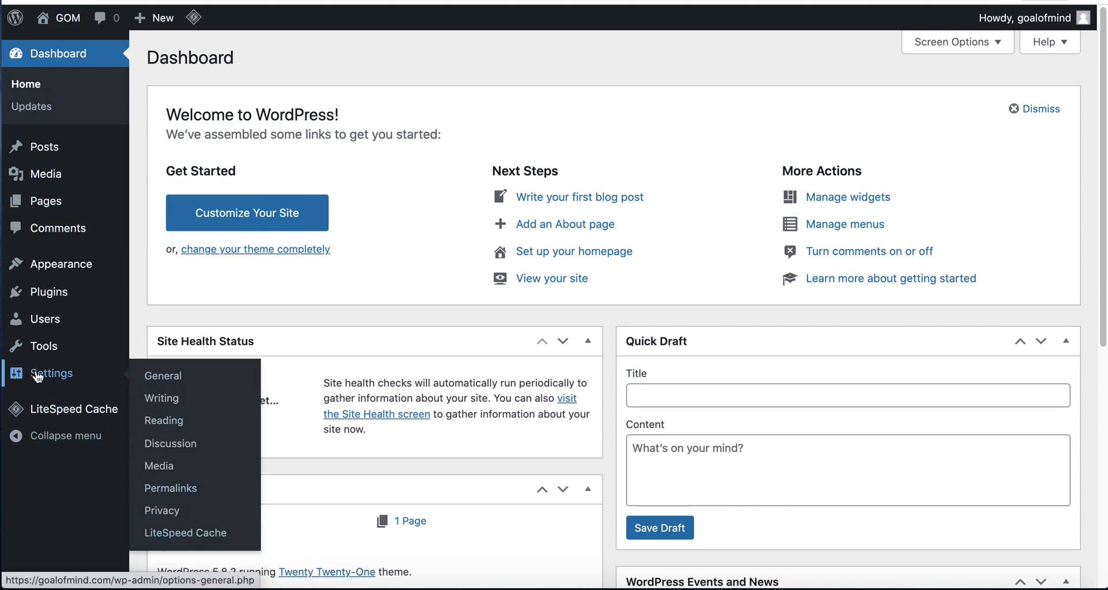
mouse_move(51, 303)
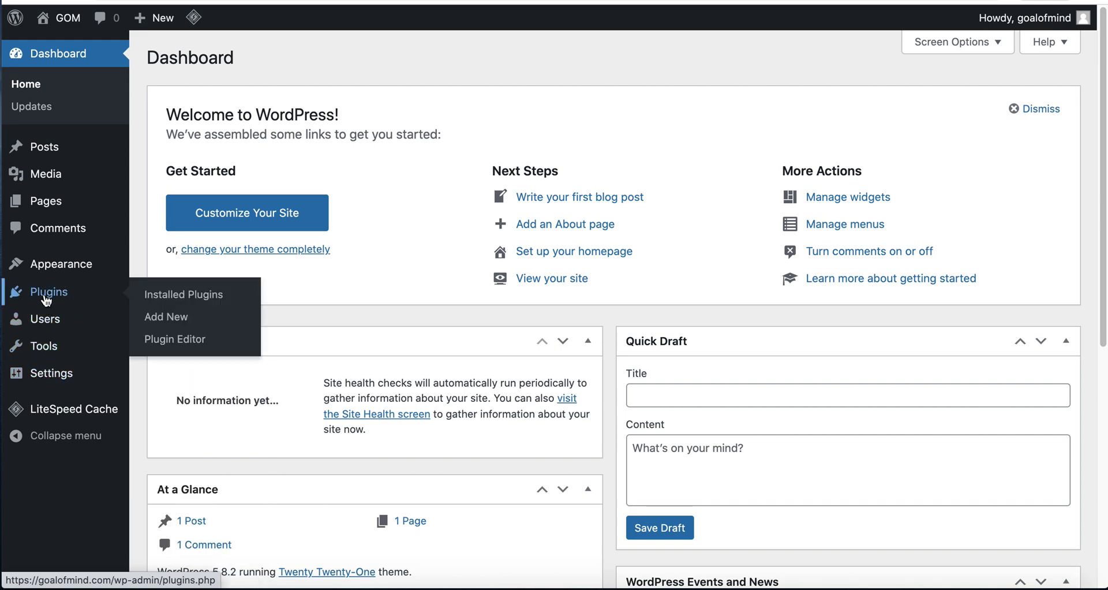
- Search plugins for 'updraft', then install and activate UpdraftPlus Backup/Restore
click(173, 318)
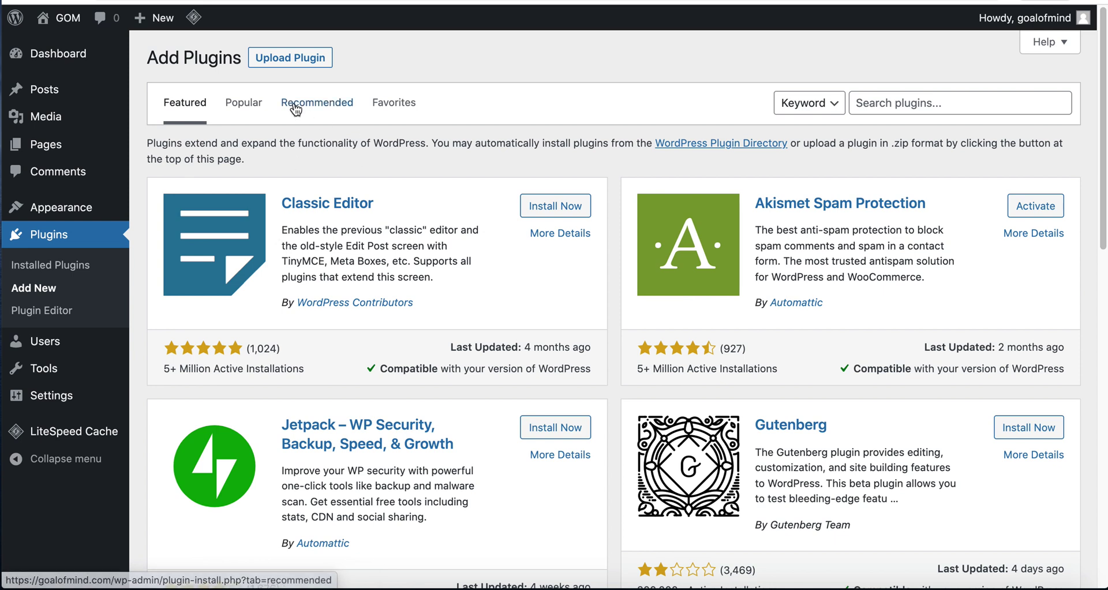
click(901, 104)
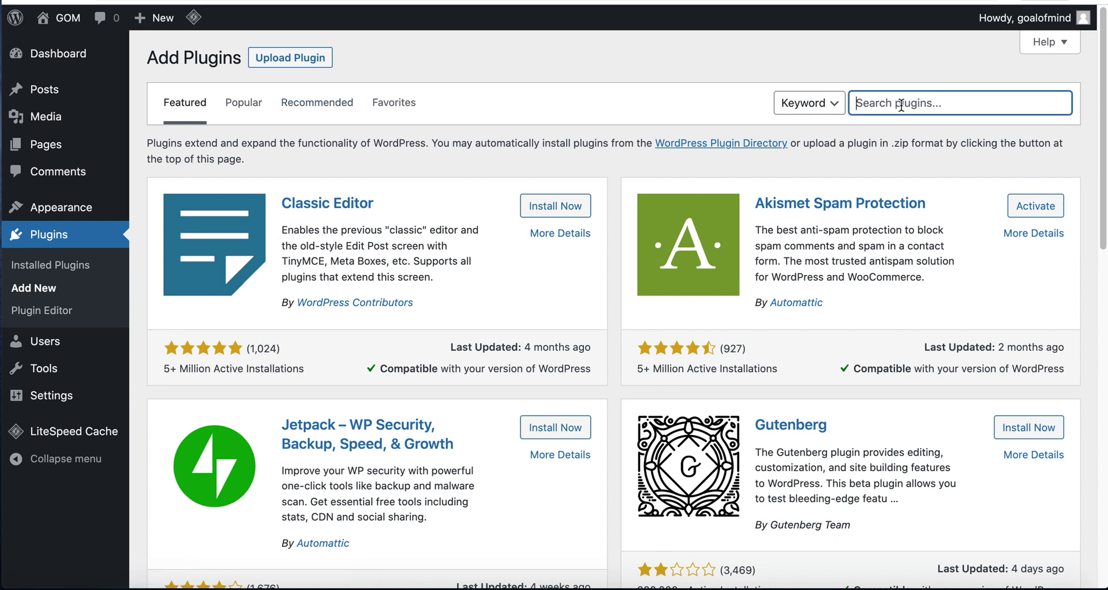
text(up)
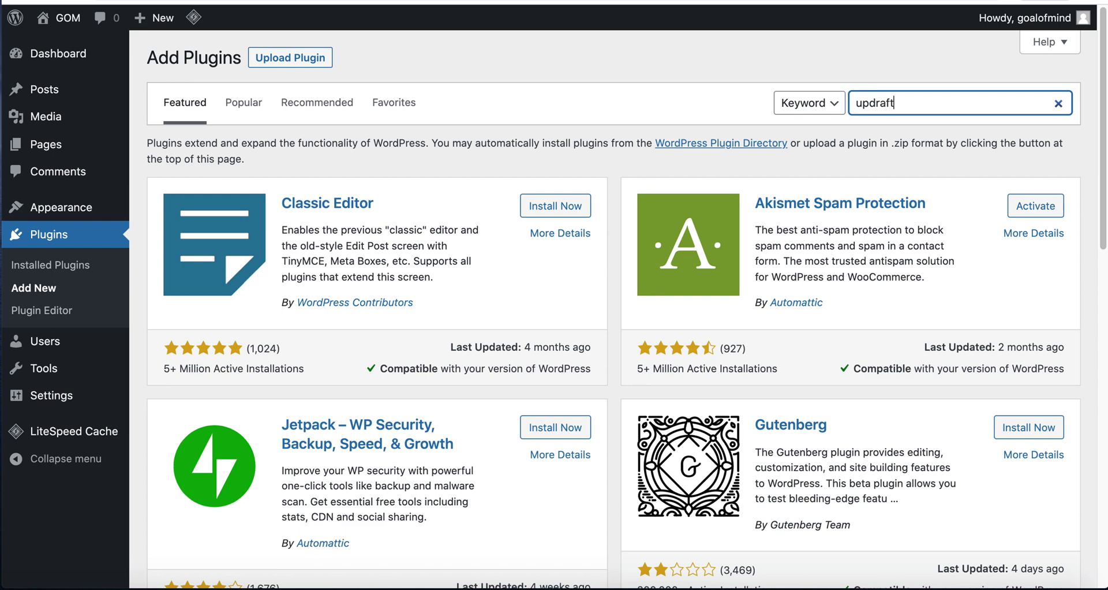
text(draft)
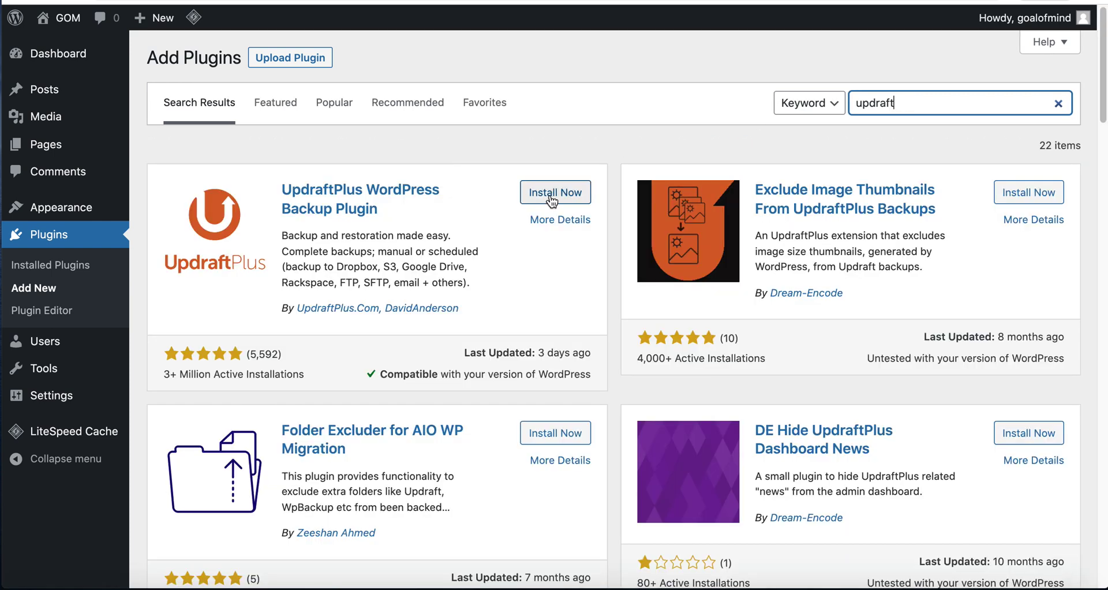
click(549, 194)
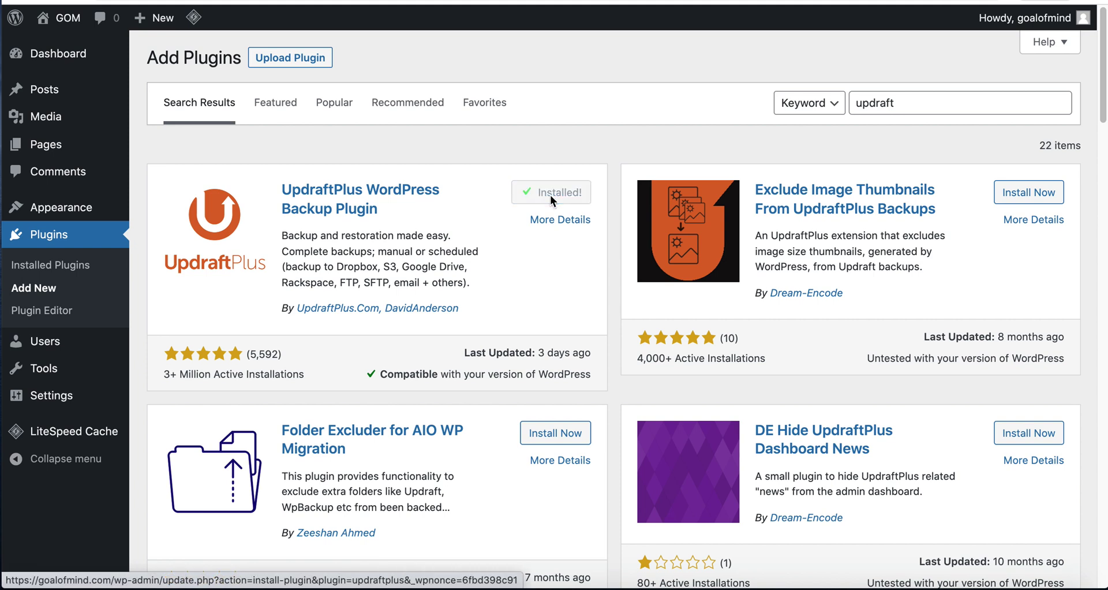
click(548, 196)
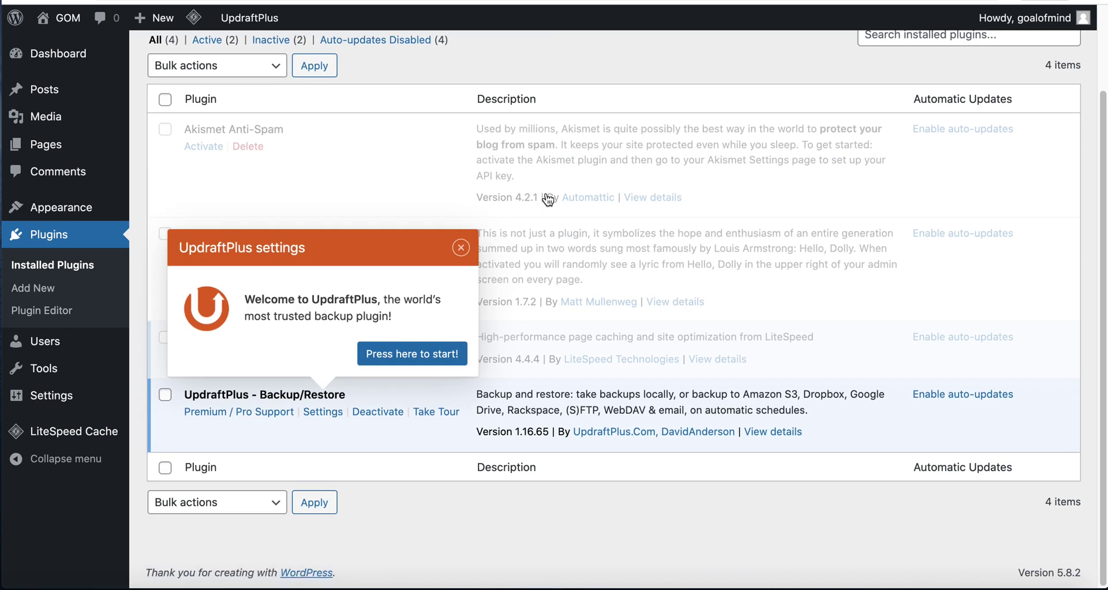
- Dismiss the UpdraftPlus welcome popup and review its empty Backup/Restore tab
click(460, 247)
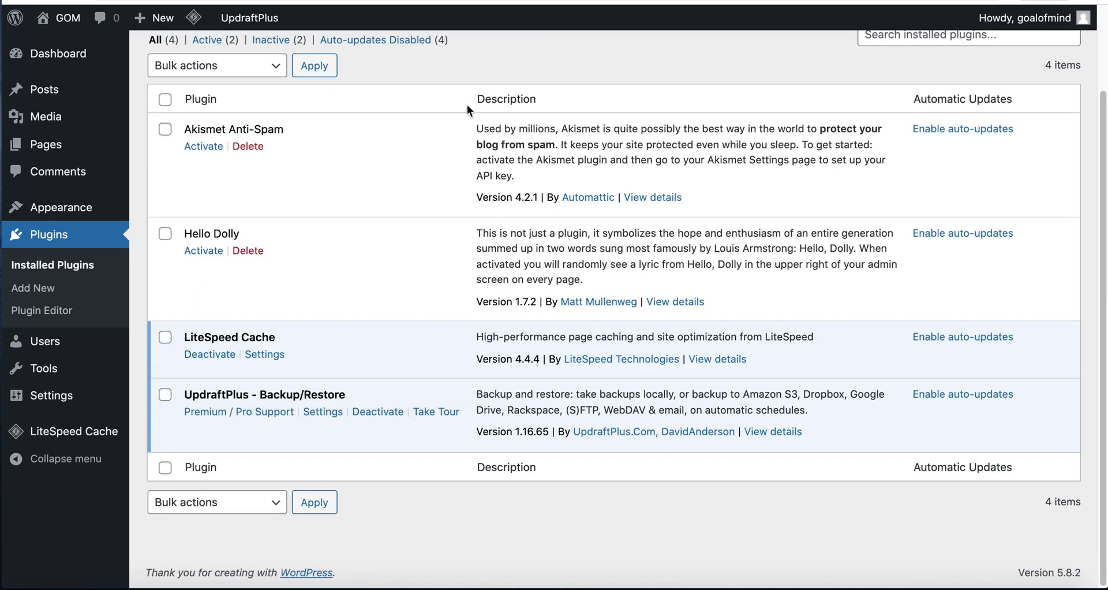
click(323, 412)
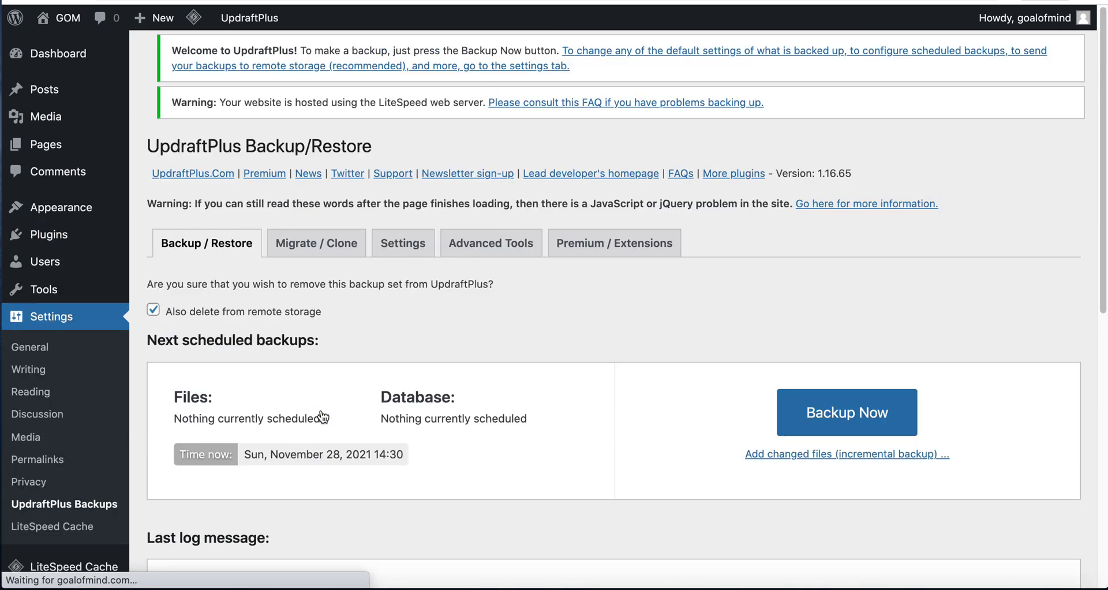
scroll(323, 414, down, 5)
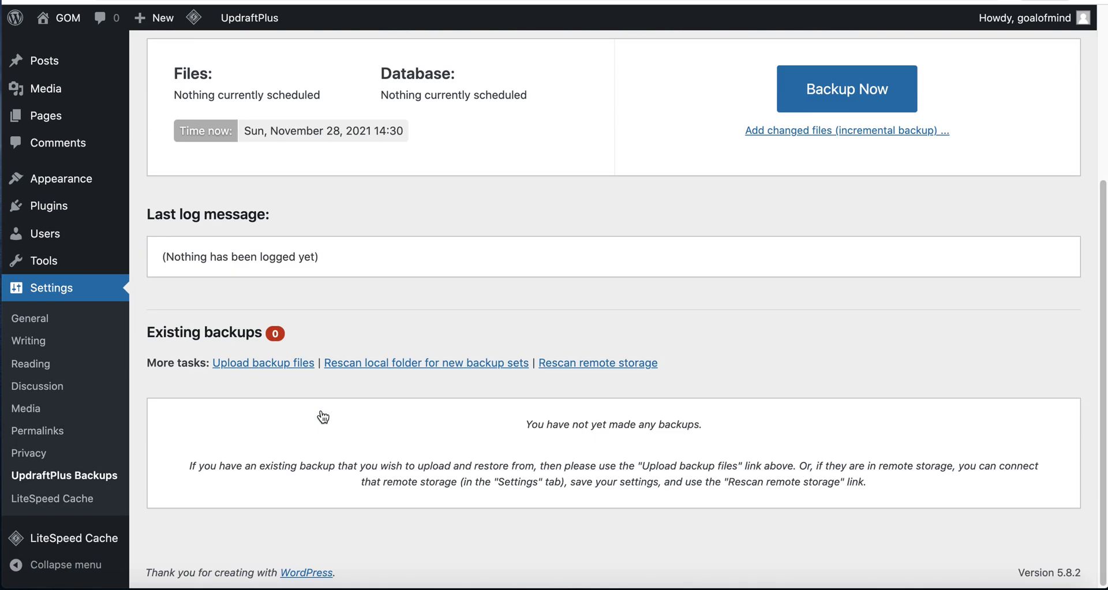
scroll(322, 411, up, 3)
scroll(322, 411, up, 1)
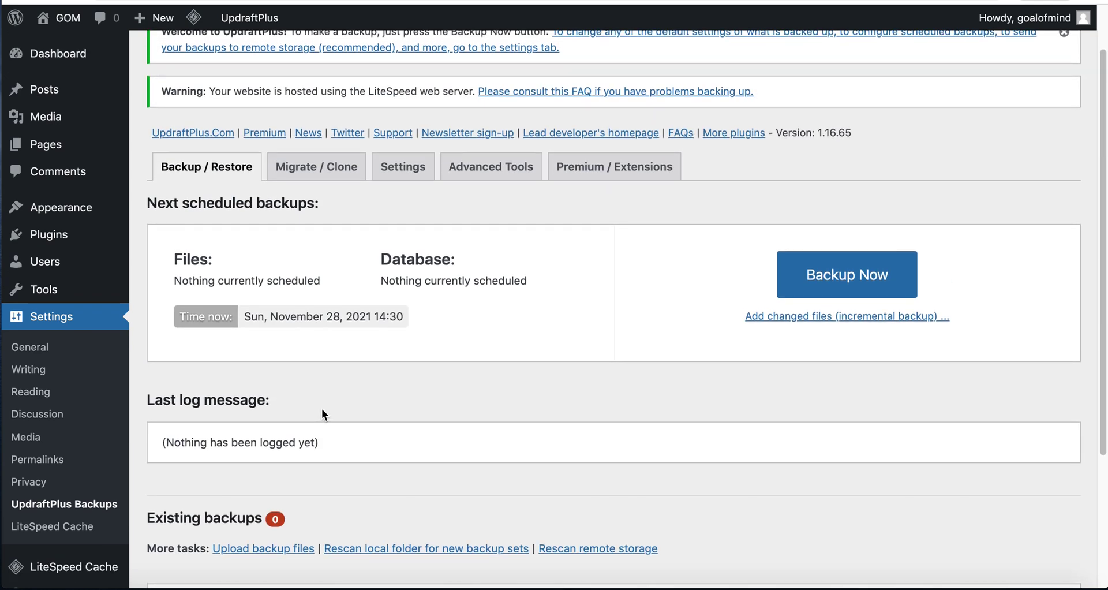
scroll(321, 407, down, 3)
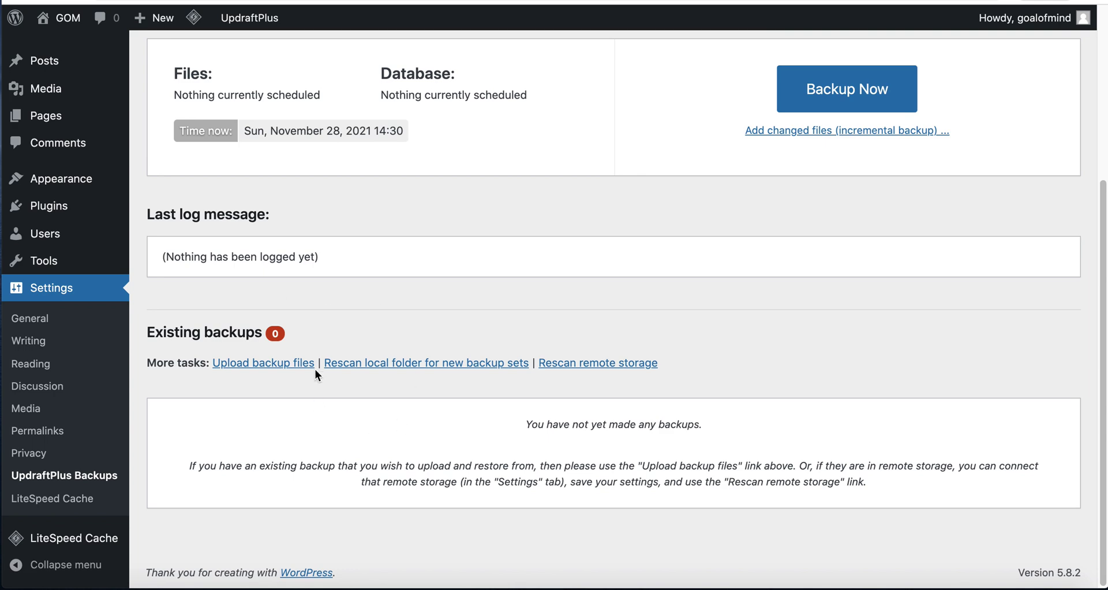
scroll(359, 406, up, 4)
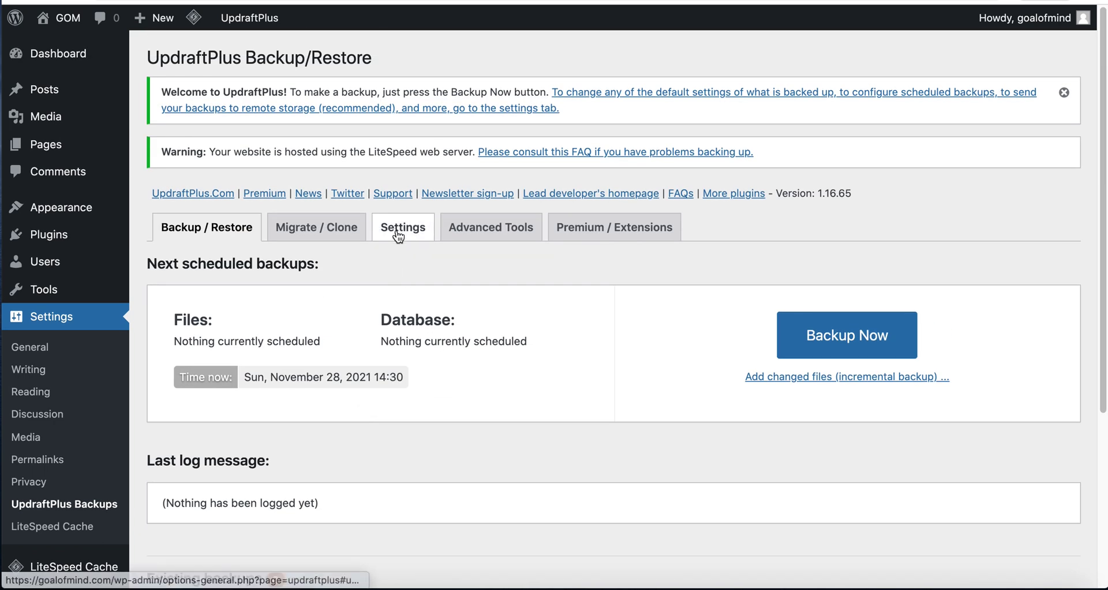
- Schedule UpdraftPlus file and database backups weekly, retaining 4 backups of each
click(398, 234)
scroll(489, 319, down, 2)
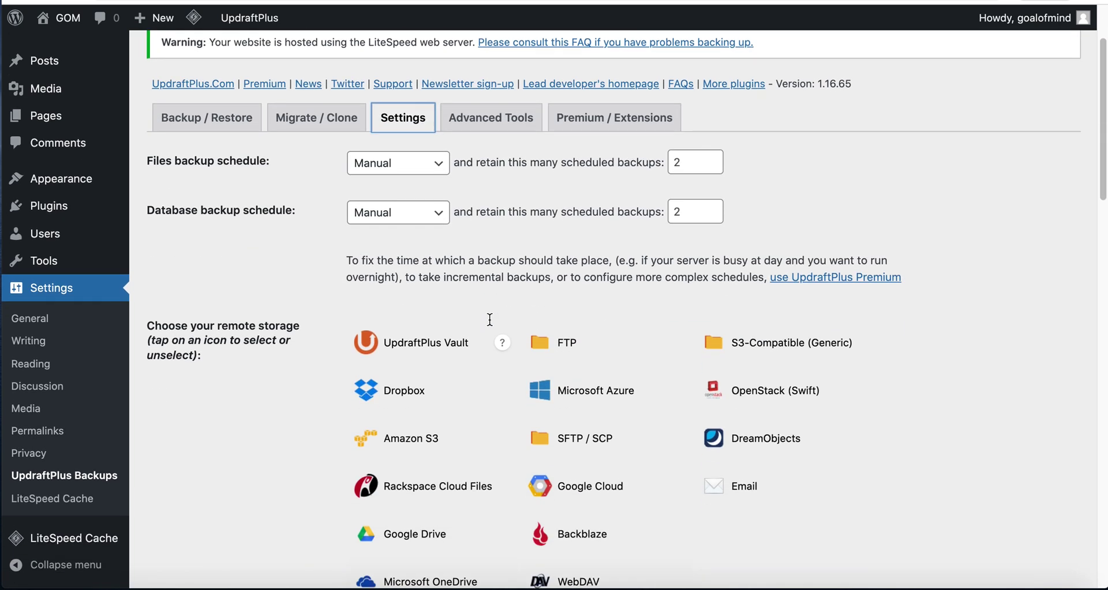
scroll(372, 184, up, 1)
click(408, 173)
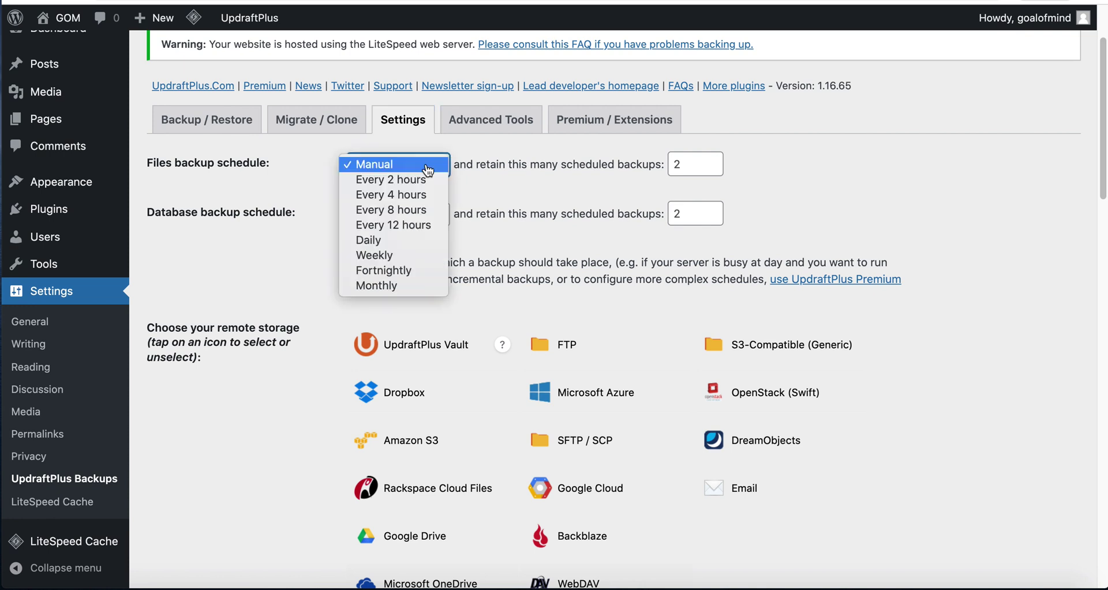
click(399, 261)
click(697, 161)
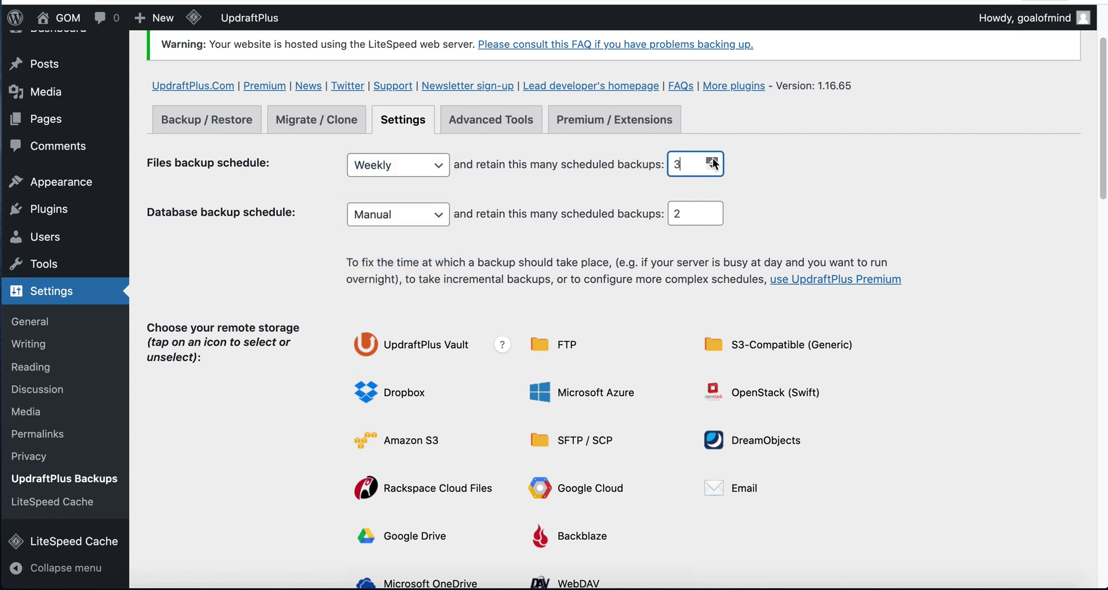
click(711, 161)
click(404, 216)
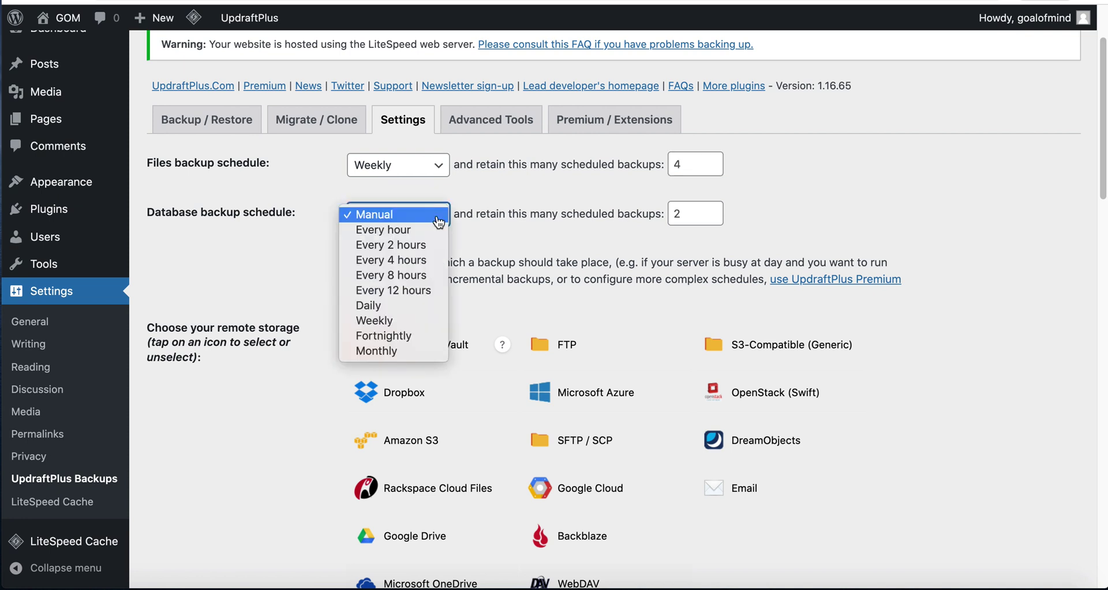
click(416, 320)
click(713, 211)
click(713, 212)
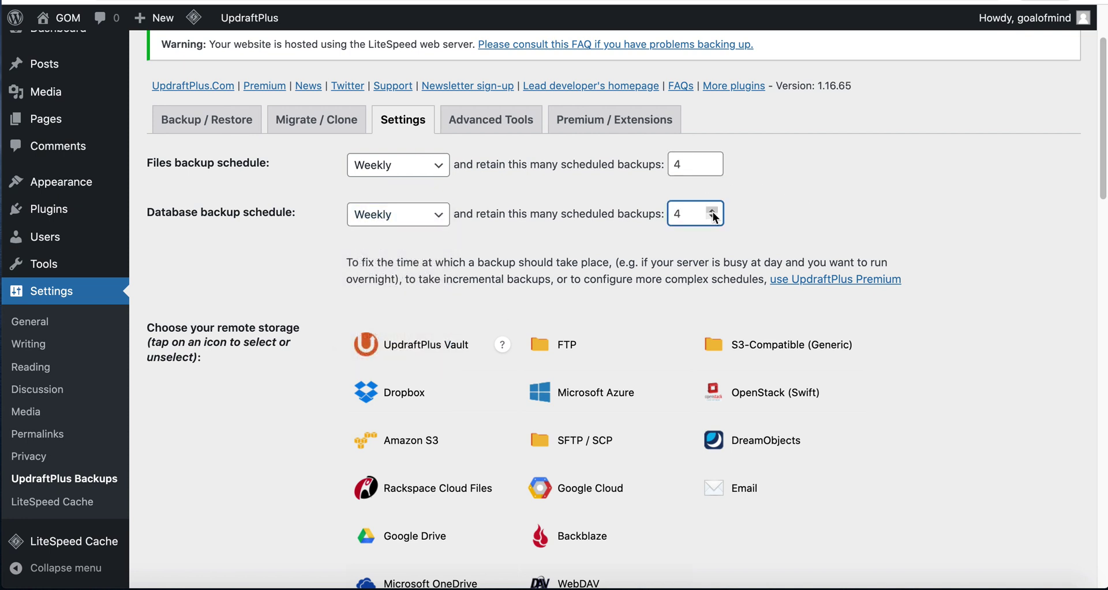
click(320, 237)
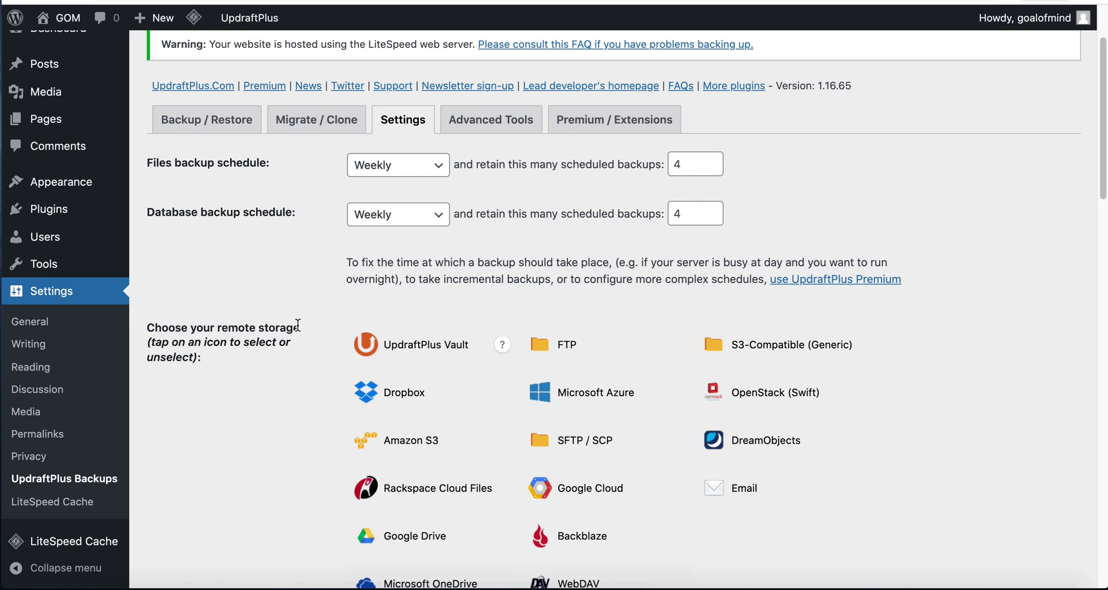
- Select Google Drive as the UpdraftPlus remote storage and save the settings
scroll(298, 325, down, 5)
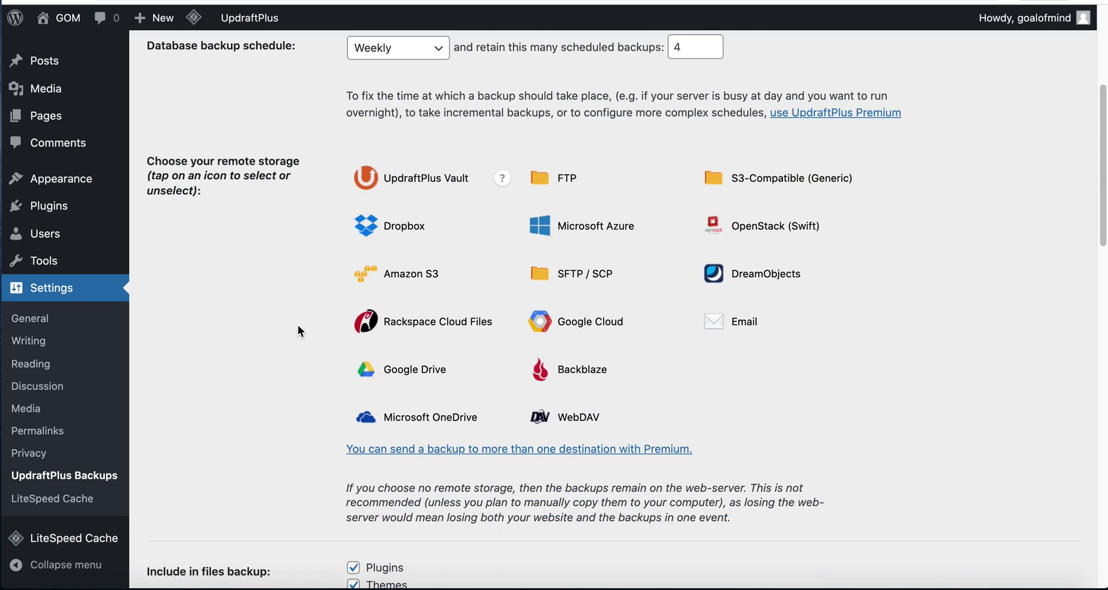
click(415, 372)
scroll(660, 417, down, 15)
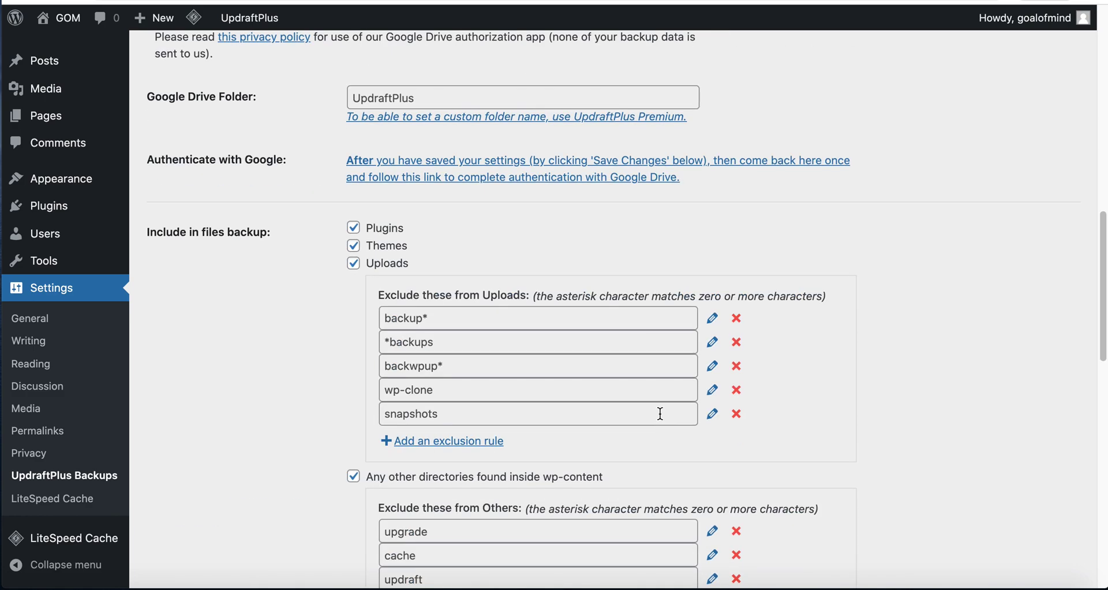
scroll(660, 414, down, 20)
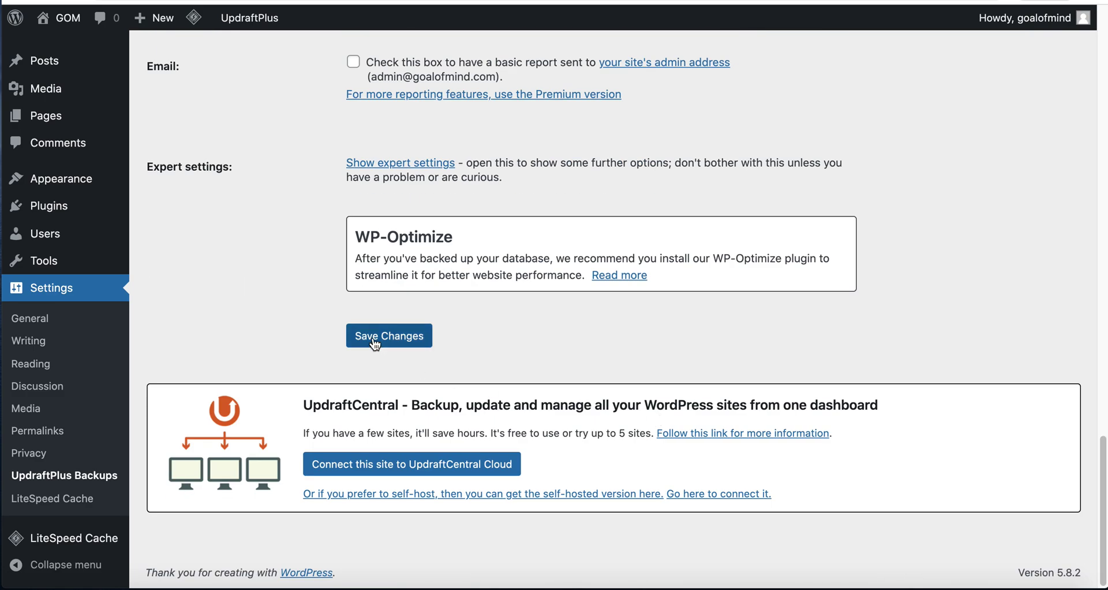
click(375, 340)
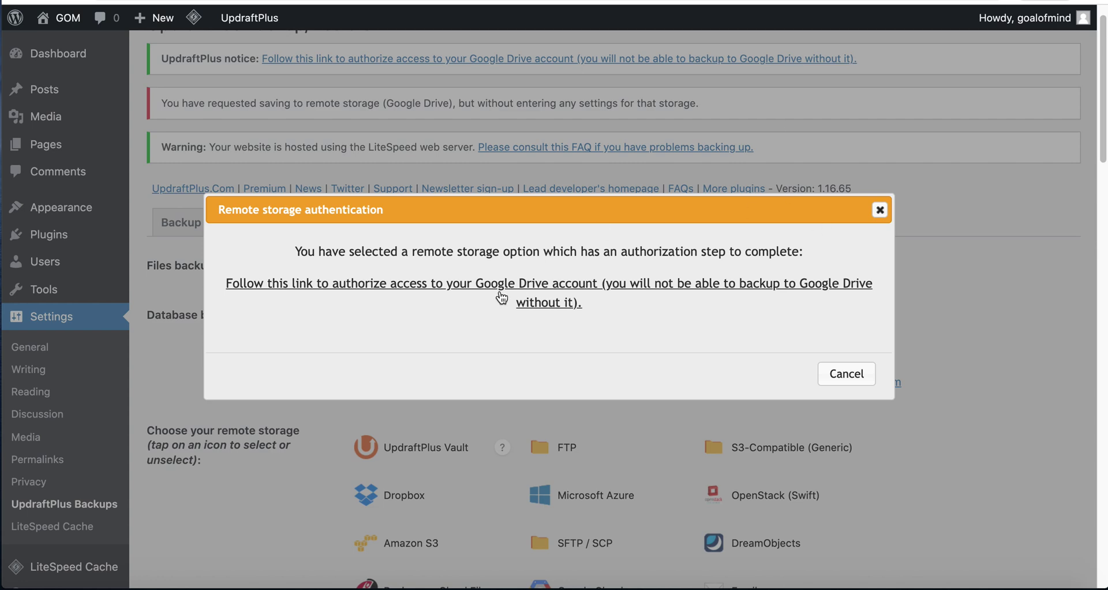
- Authorize UpdraftPlus to access the chosen Google account's Drive
click(501, 295)
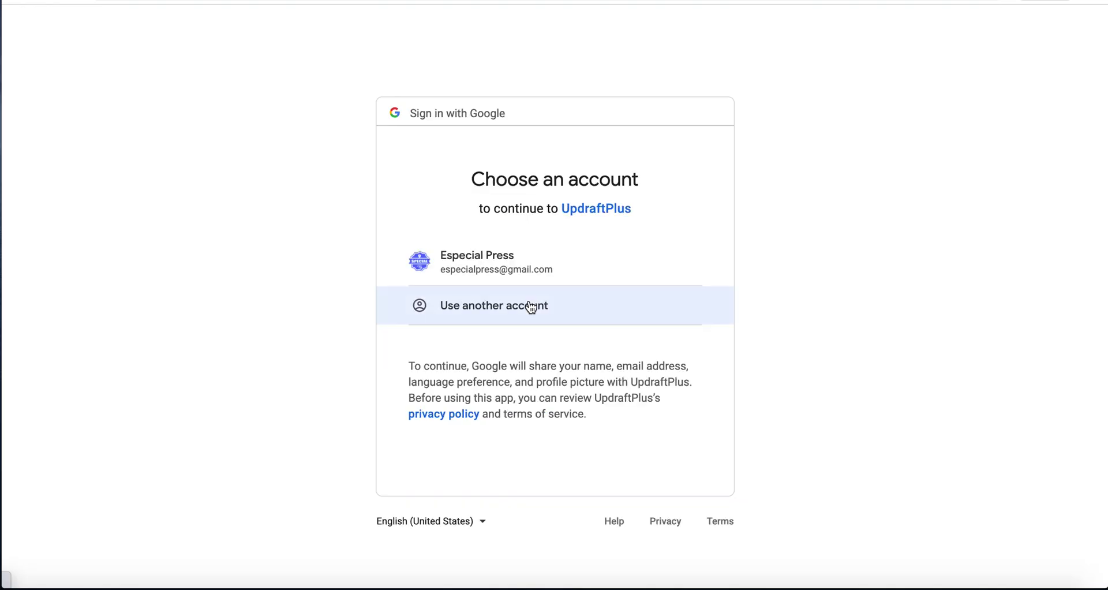
click(501, 264)
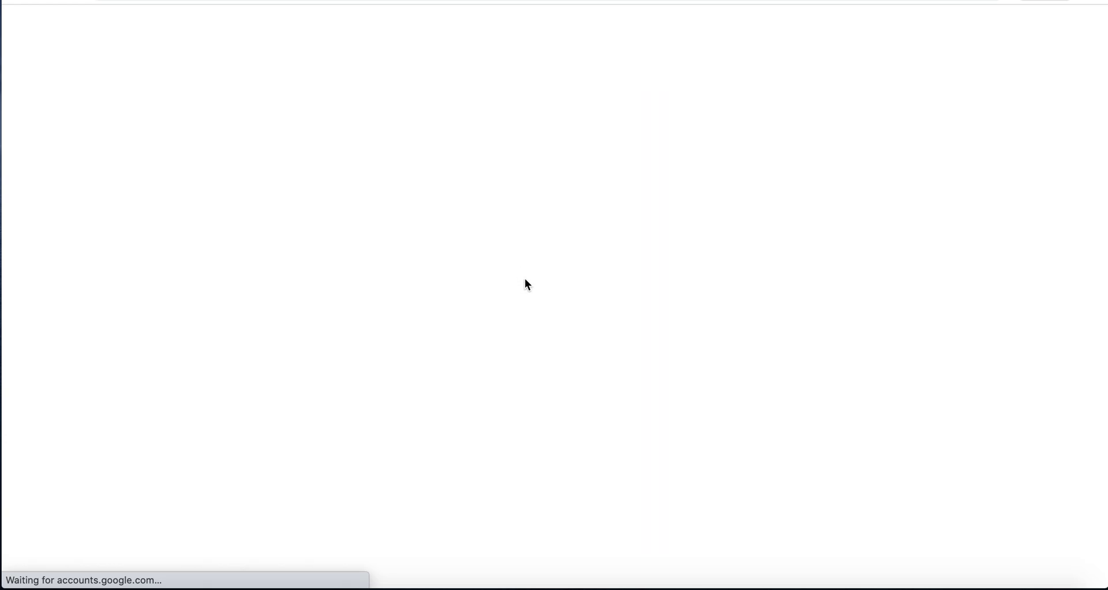
click(644, 507)
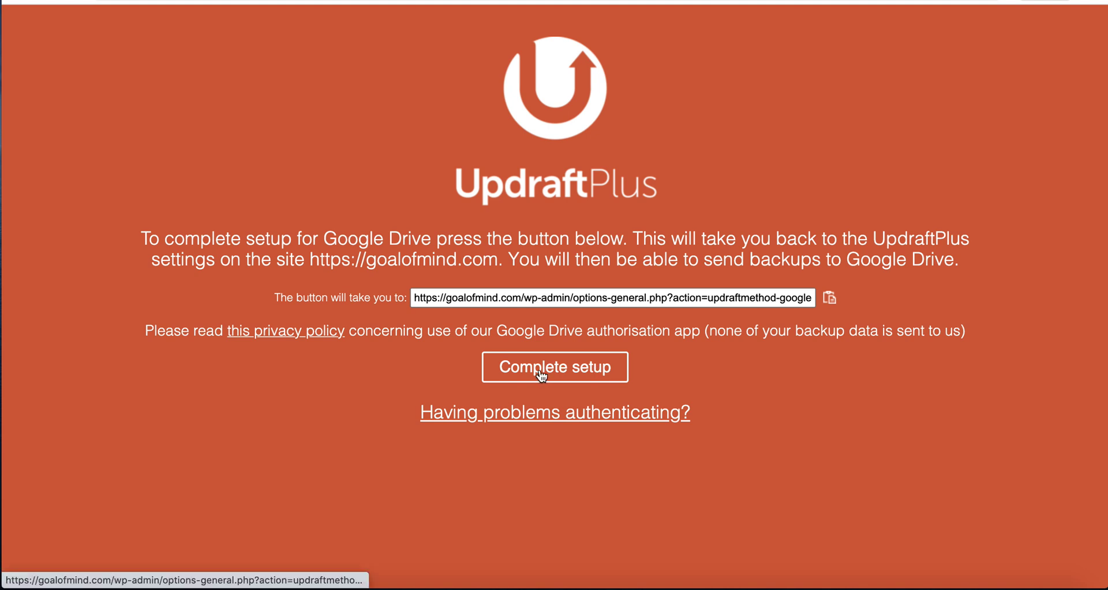
- Complete Google Drive setup and rescan remote storage, finding the Nov 28, 2021 14:15 backup
click(541, 373)
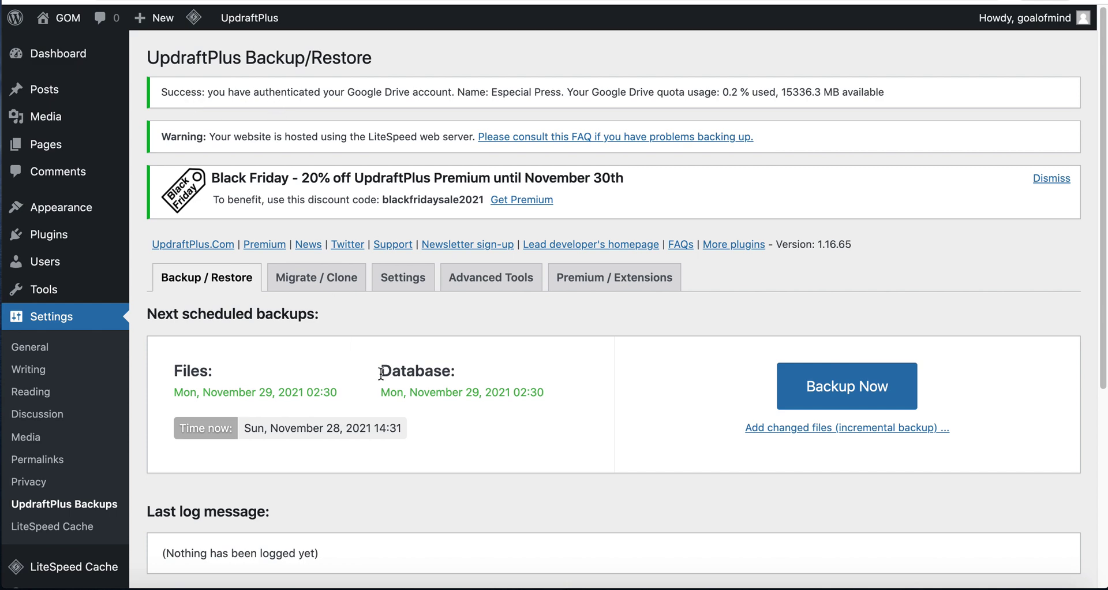
scroll(380, 373, down, 5)
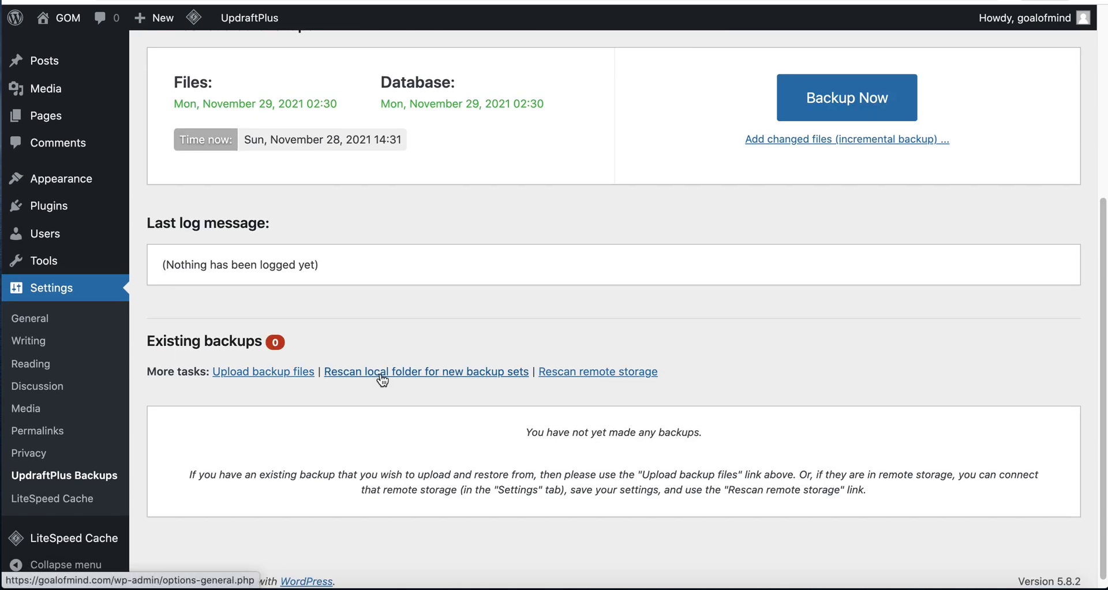
click(576, 376)
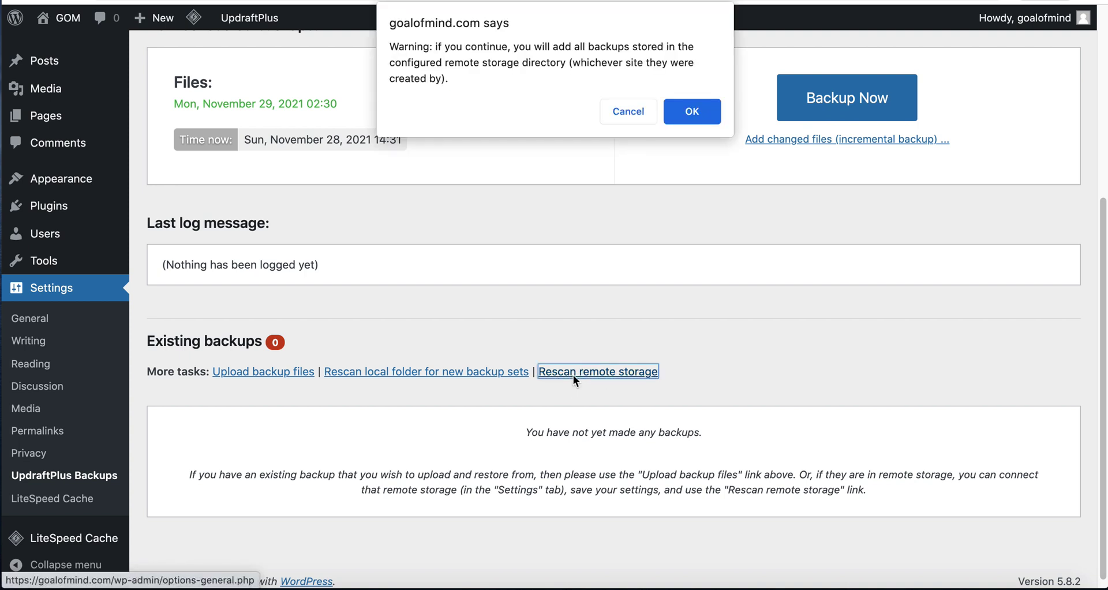
click(679, 112)
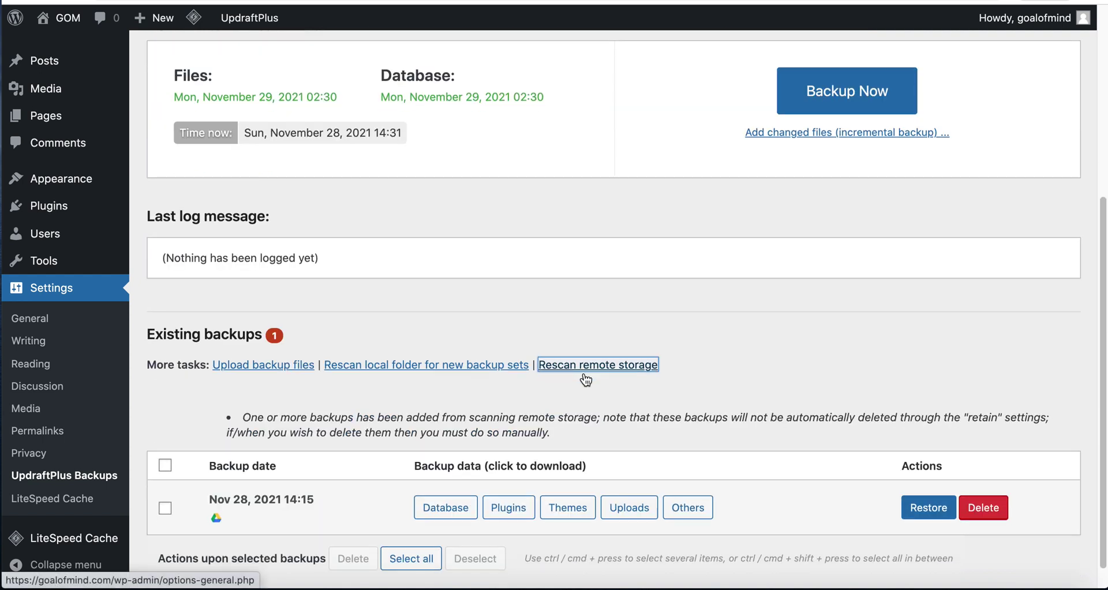
scroll(585, 379, down, 1)
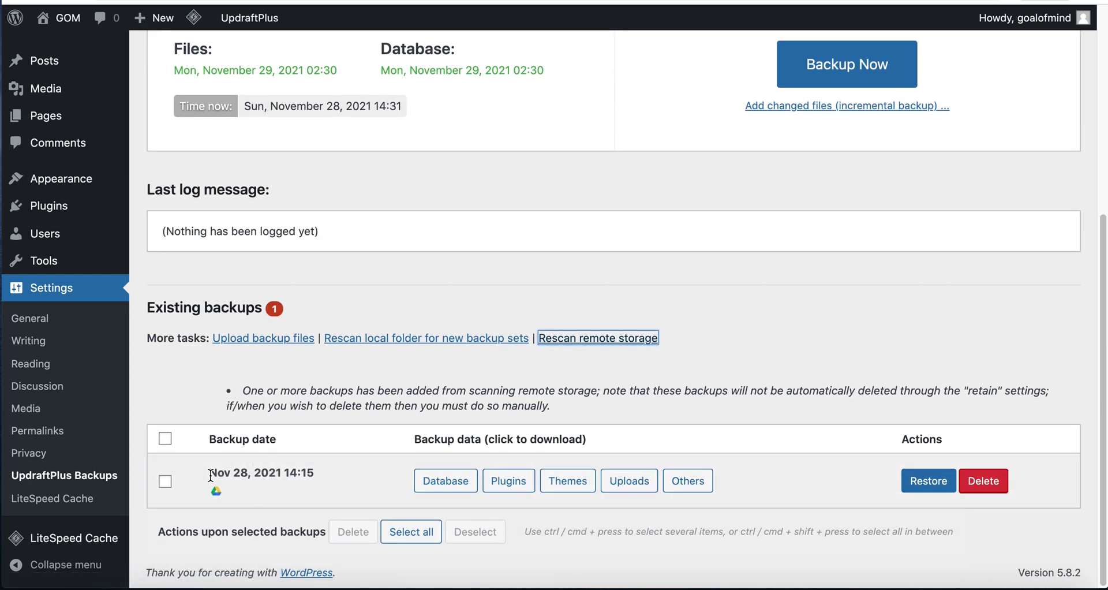
drag(211, 475, 317, 472)
click(263, 475)
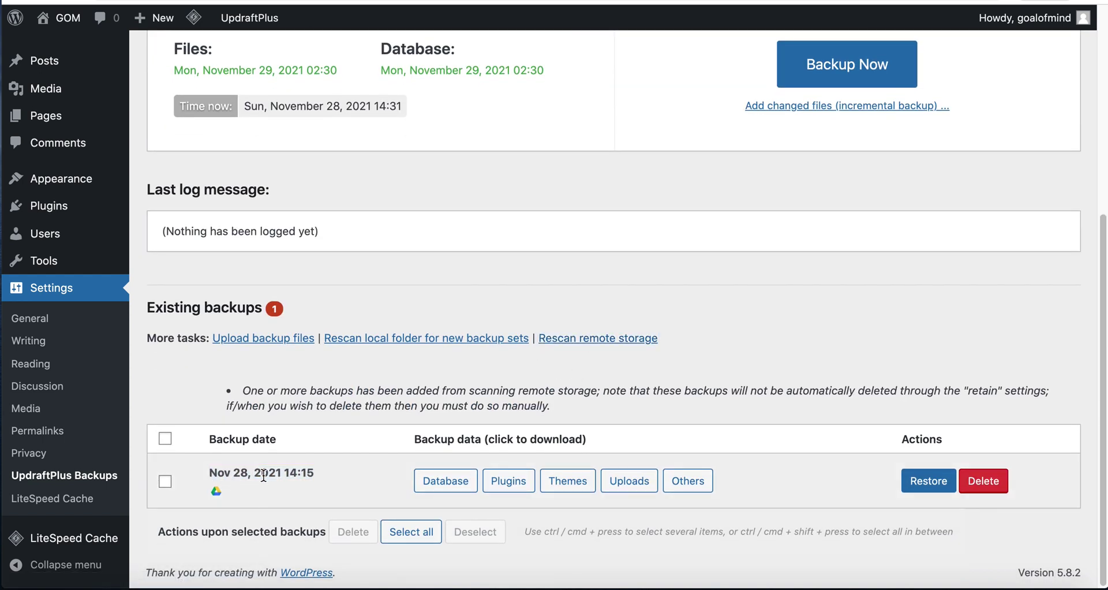
scroll(307, 482, up, 1)
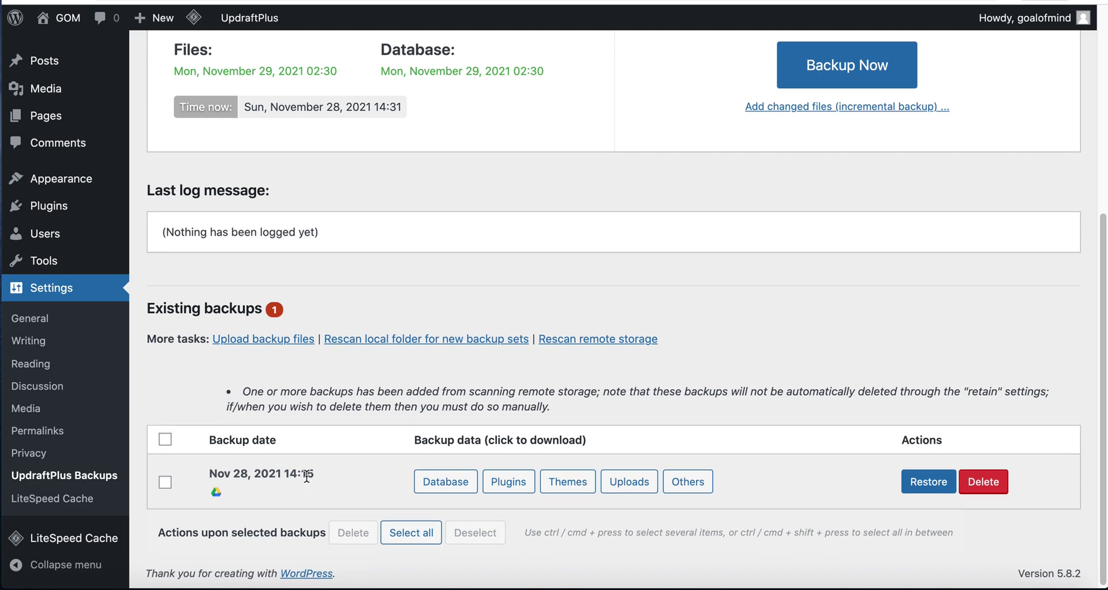
scroll(357, 462, up, 6)
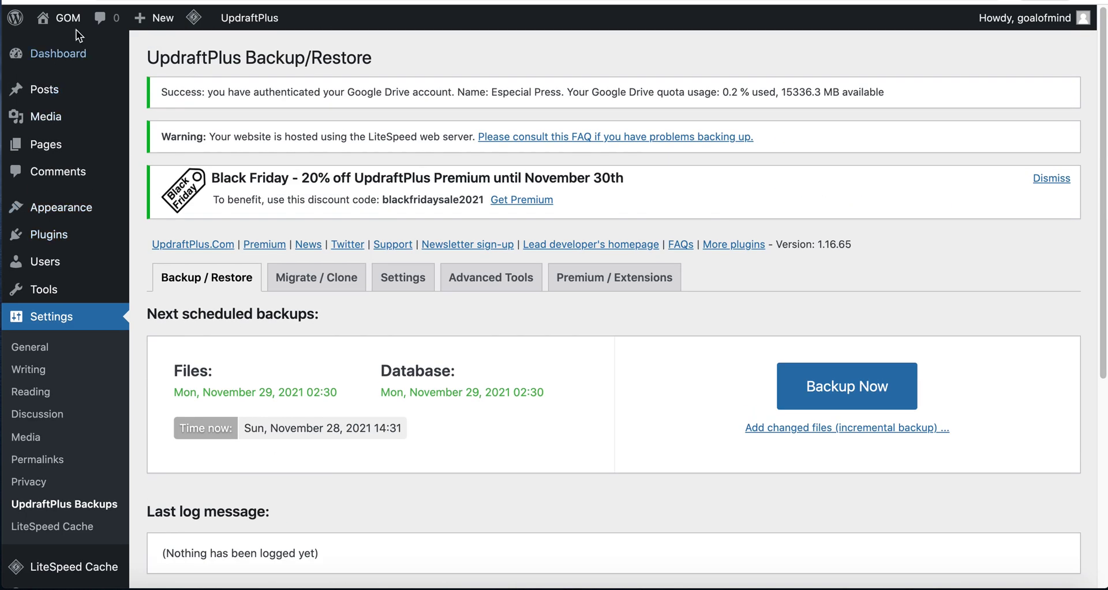
- Open the live GOM site in a new browser tab
mouse_move(64, 18)
right_click(61, 46)
click(102, 54)
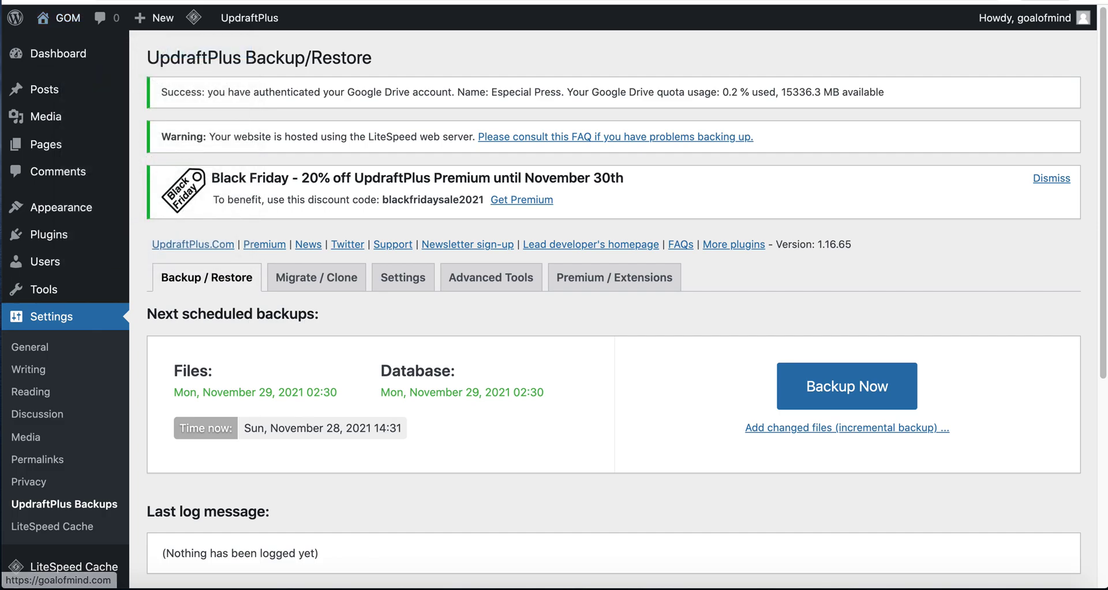
- From the live site, go back to UpdraftPlus and locate the Nov 28, 2021 14:15 backup
key(ctrl+Tab)
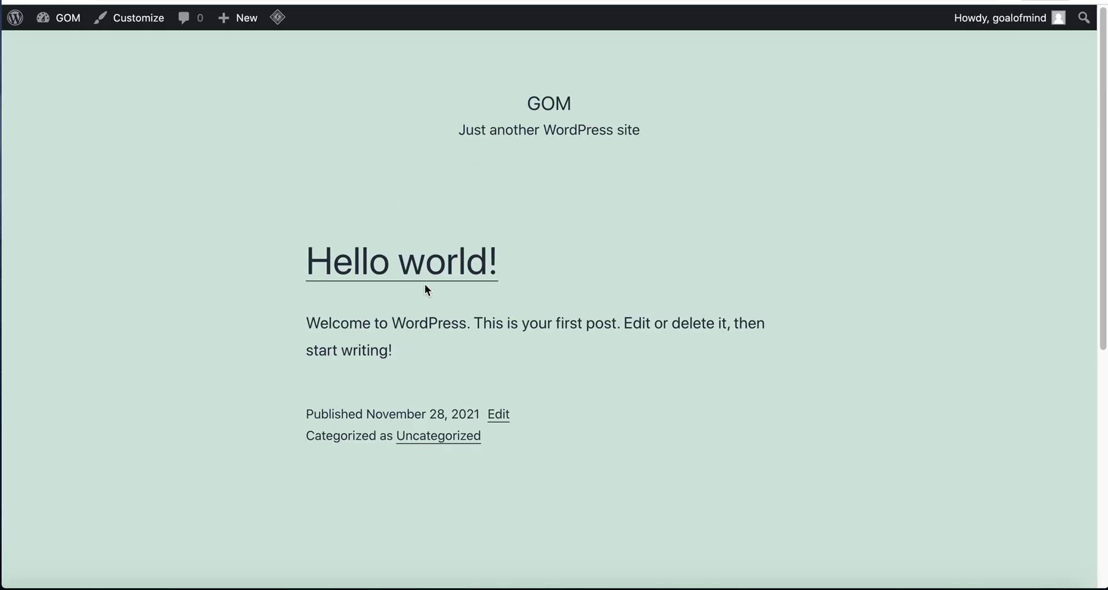
scroll(424, 284, down, 7)
scroll(425, 285, up, 6)
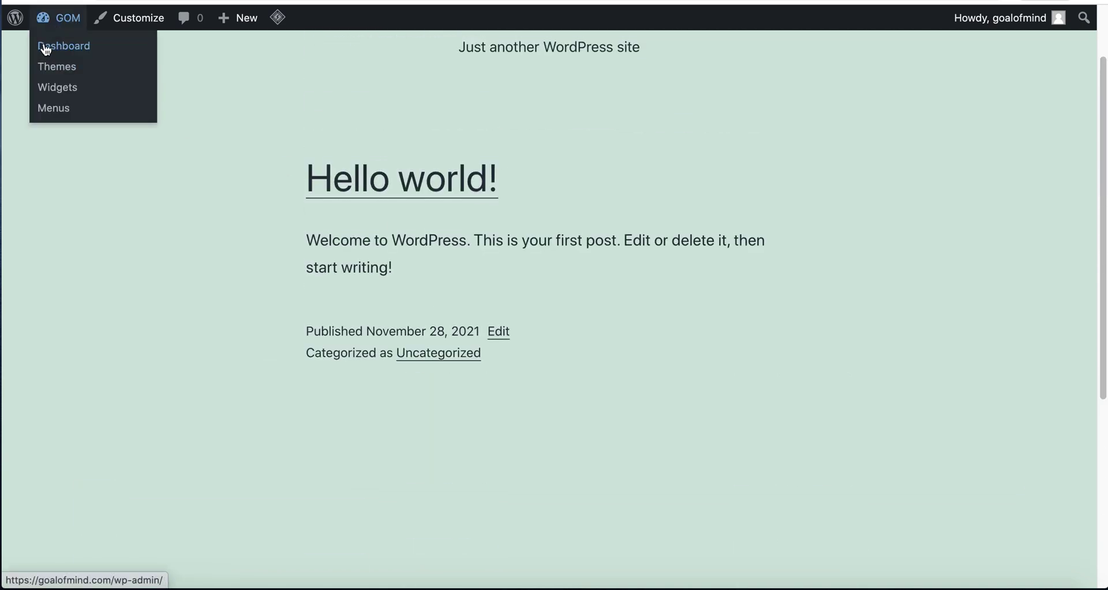
click(48, 46)
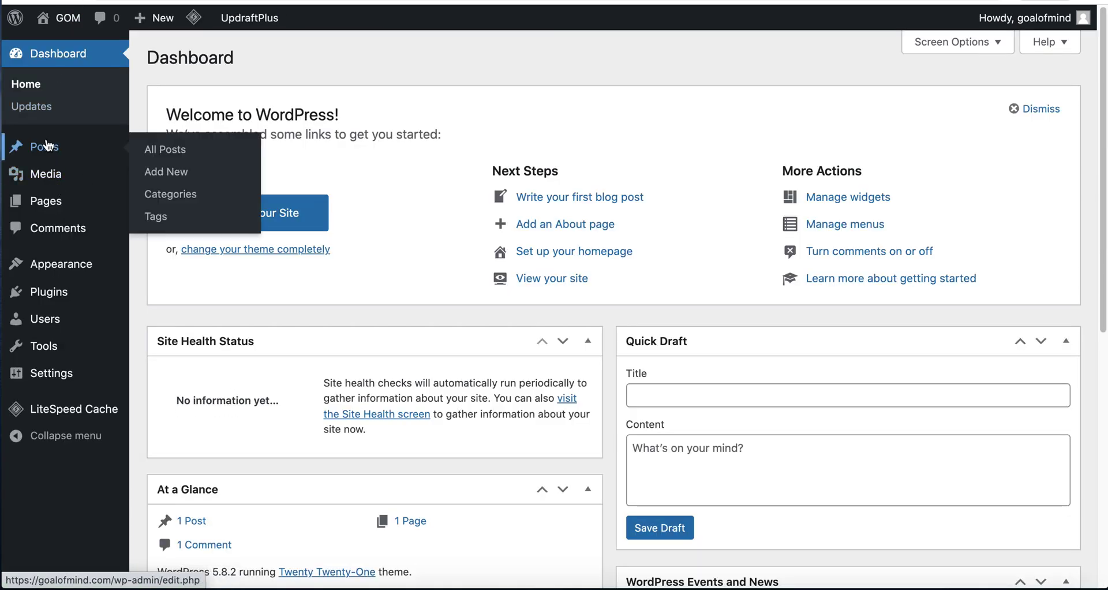
click(51, 146)
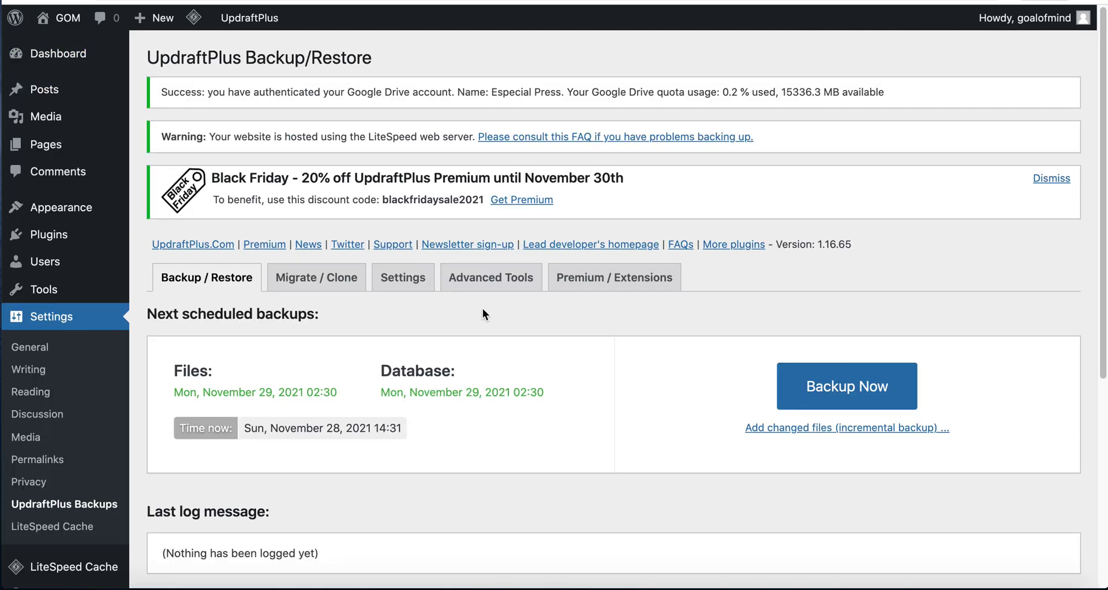
scroll(482, 308, down, 5)
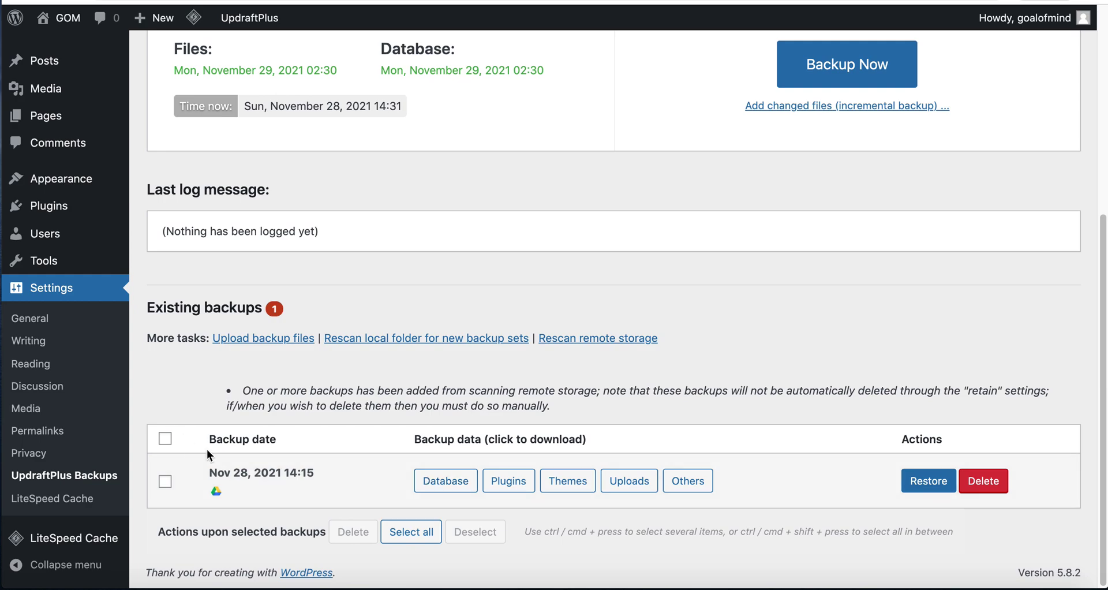
- Restore the Nov 28, 2021 14:15 backup with plugins, themes, uploads, others and database included
click(921, 481)
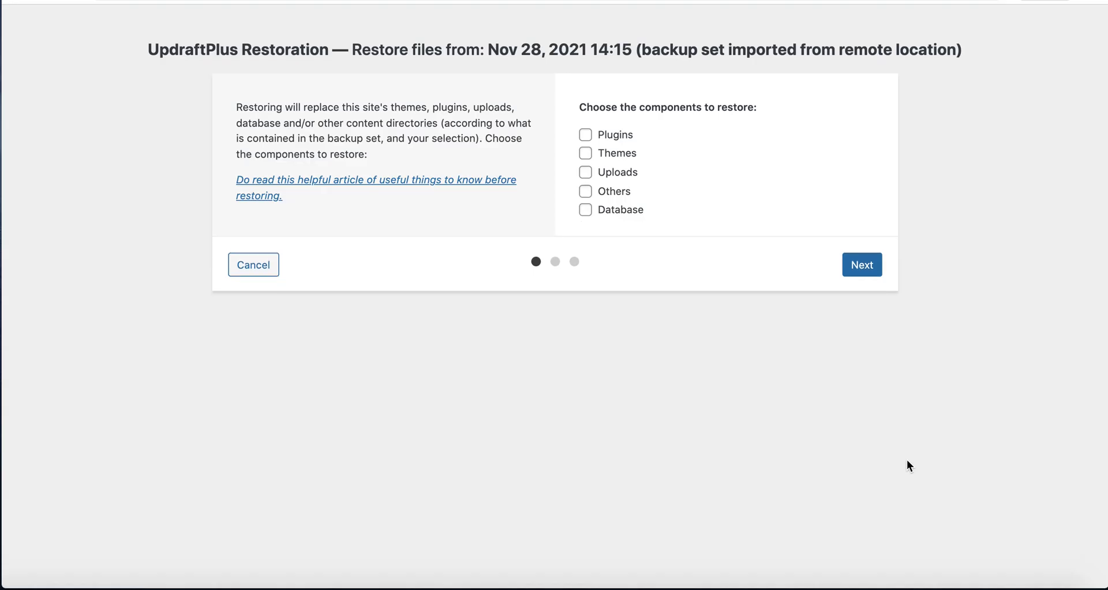
click(585, 134)
click(584, 153)
click(585, 172)
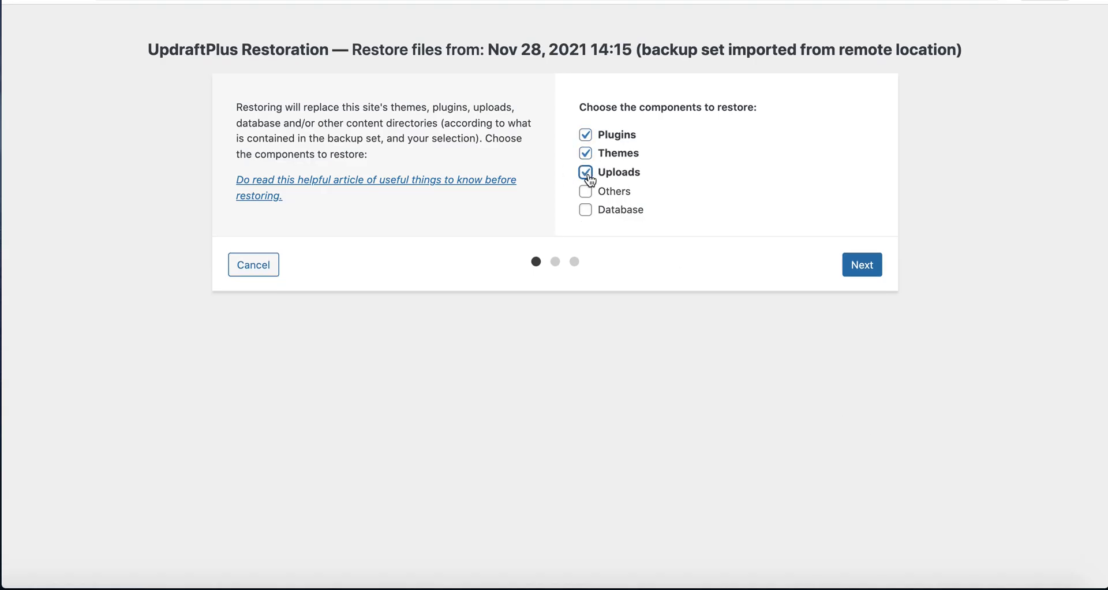
click(585, 191)
click(585, 209)
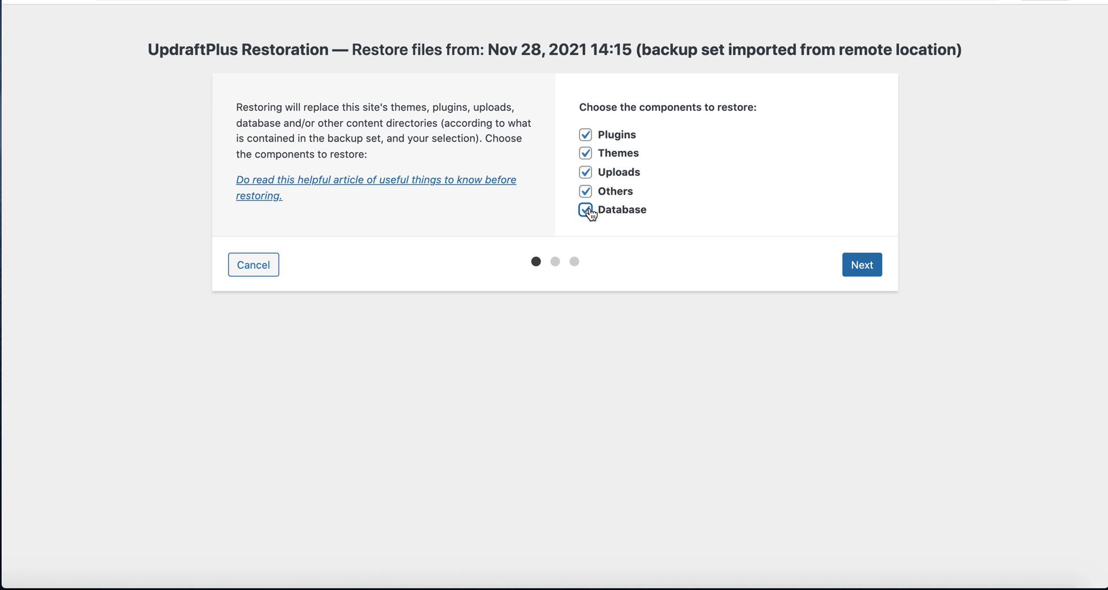
click(863, 266)
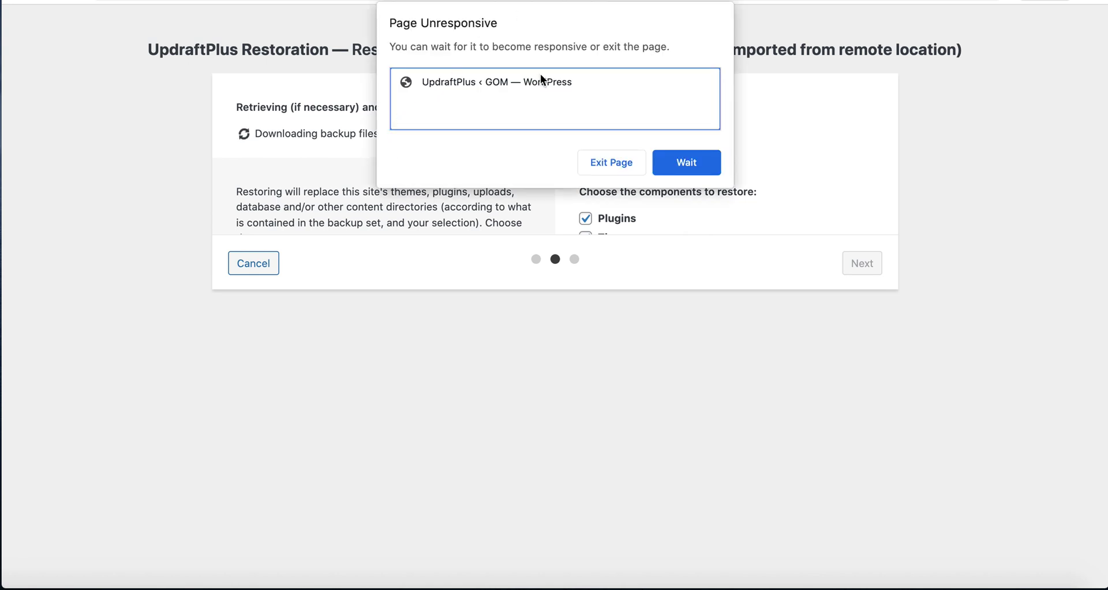
click(684, 166)
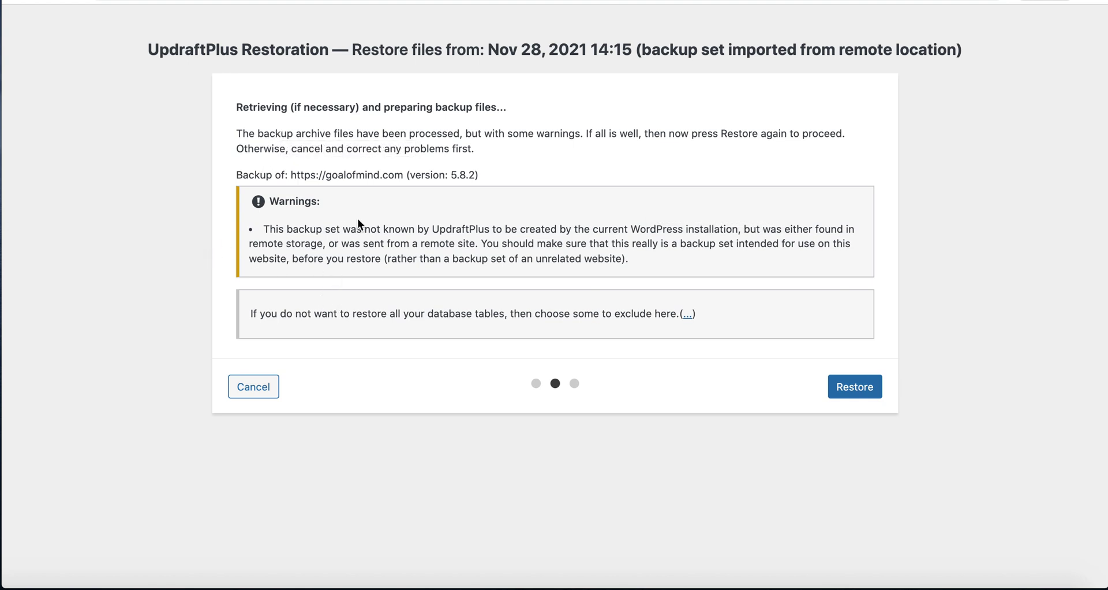
click(855, 388)
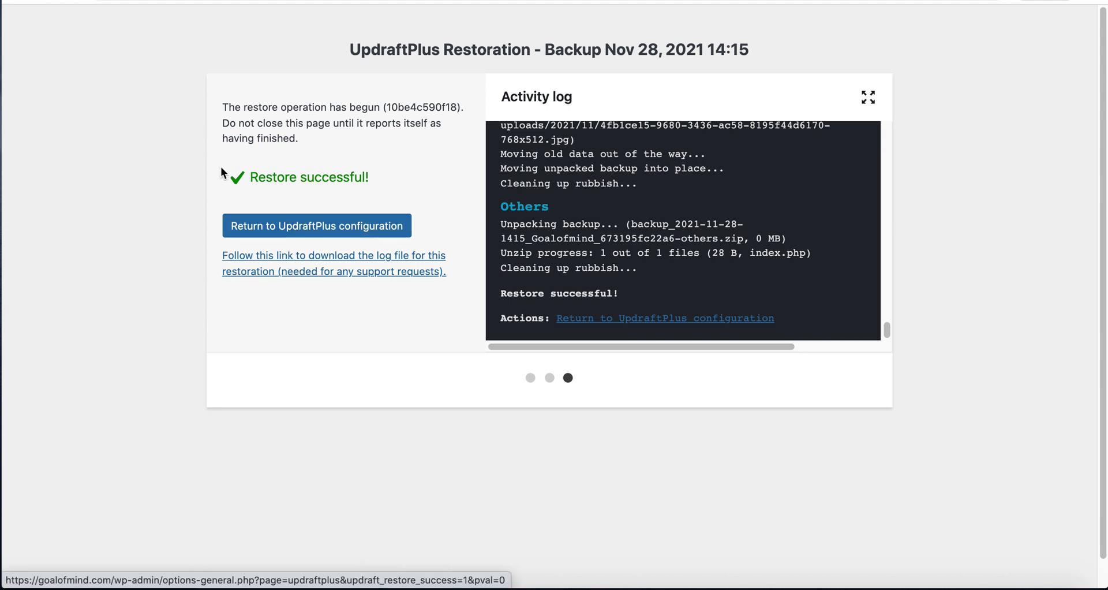
- Return from UpdraftPlus and sign back into the admin with the site username and password
click(327, 233)
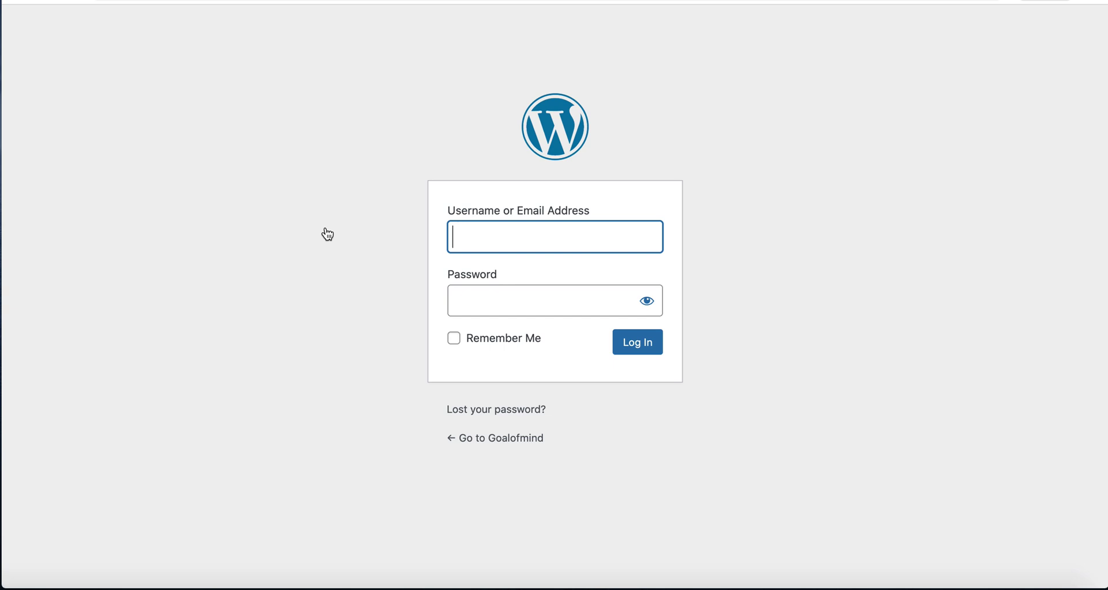
text(goalofmin)
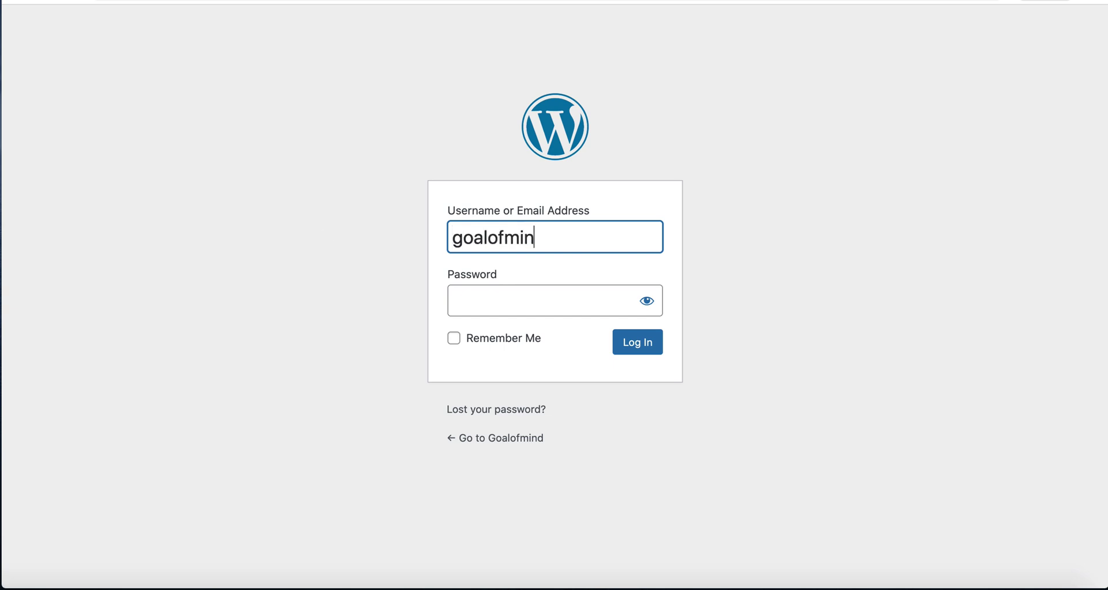
text(d)
key(Tab)
text(••••)
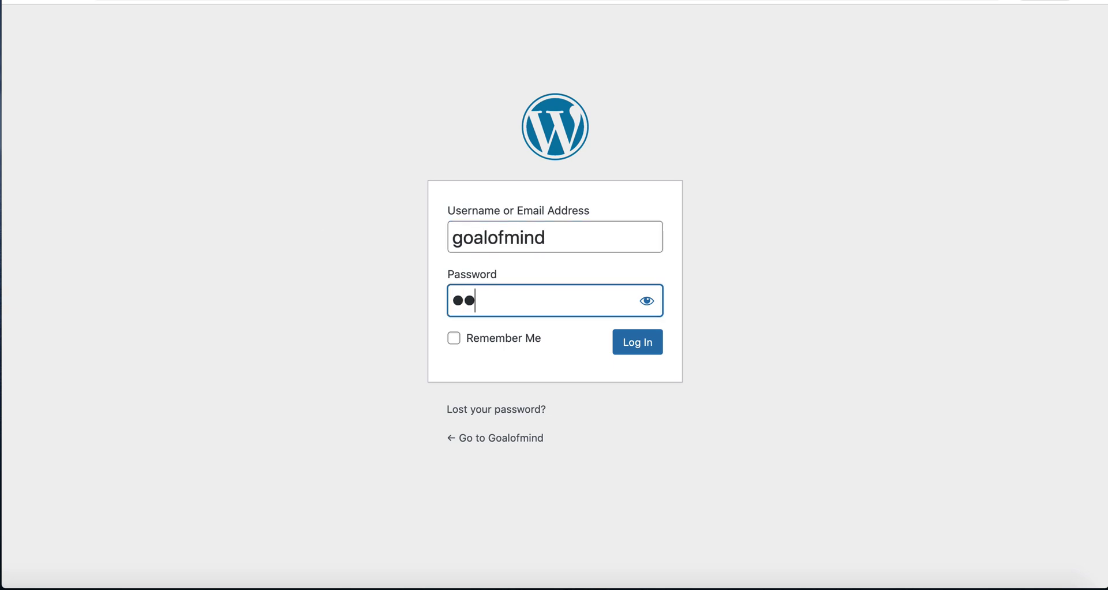
text(••••••)
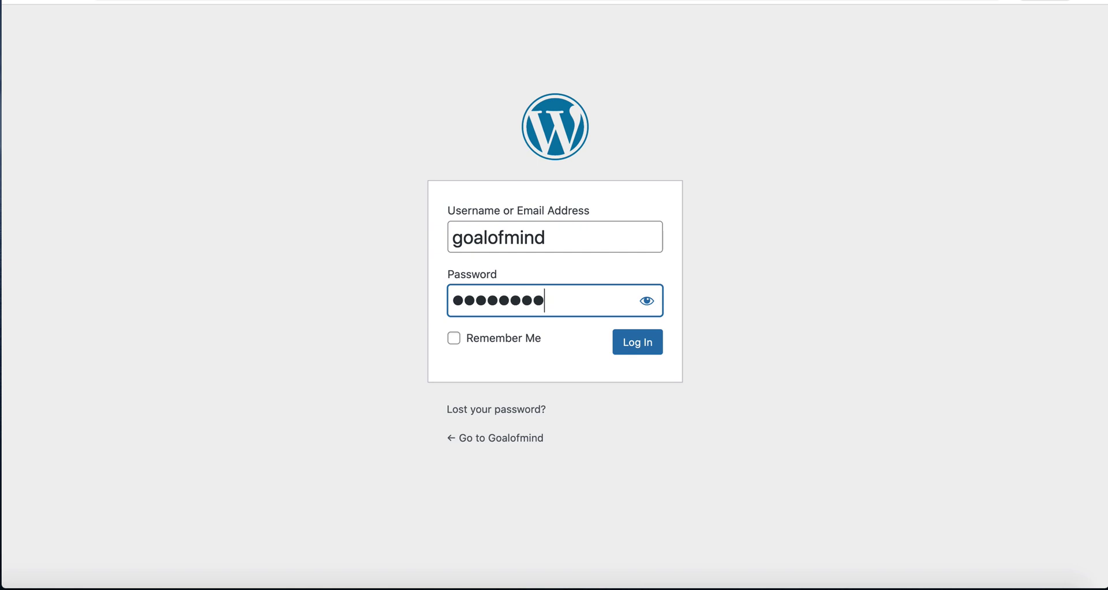
text(•••••)
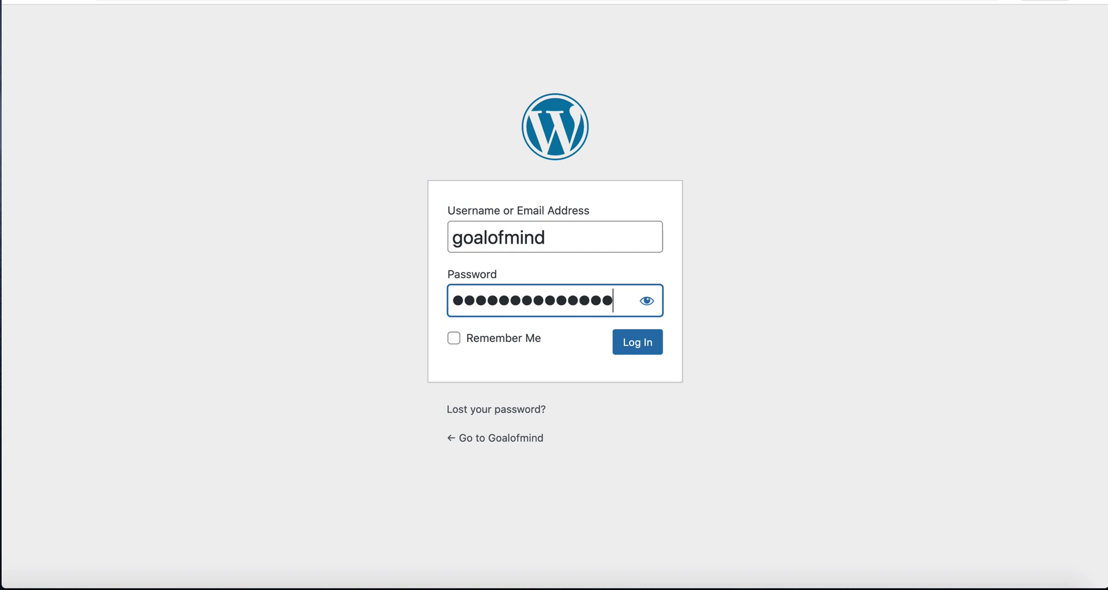
click(642, 344)
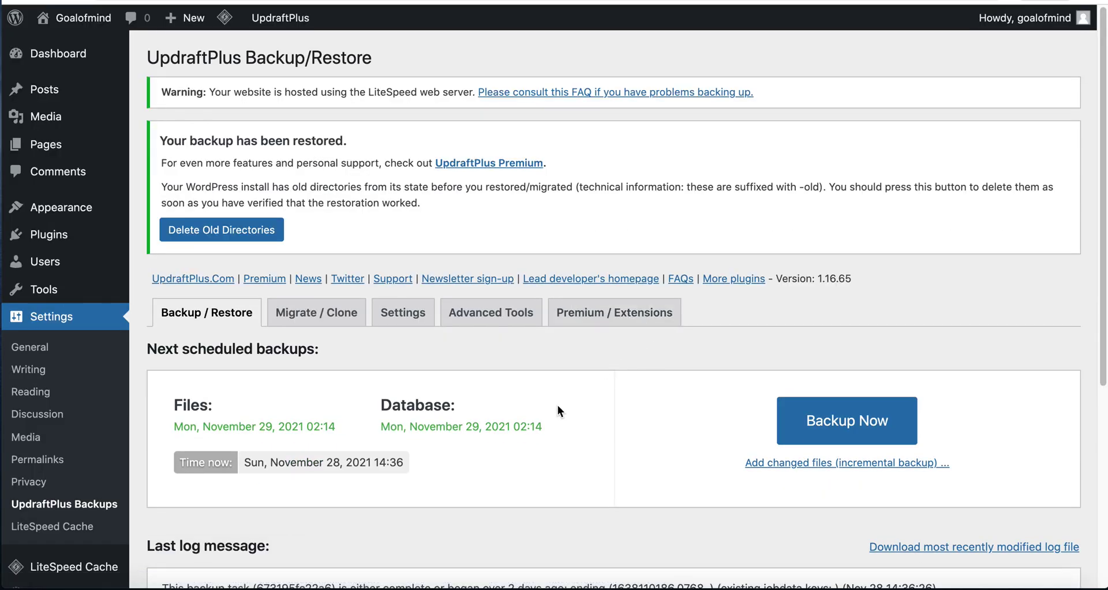
- Check that All Posts lists three posts, then view them with images on the live front page
scroll(550, 425, down, 5)
scroll(550, 425, up, 5)
click(46, 95)
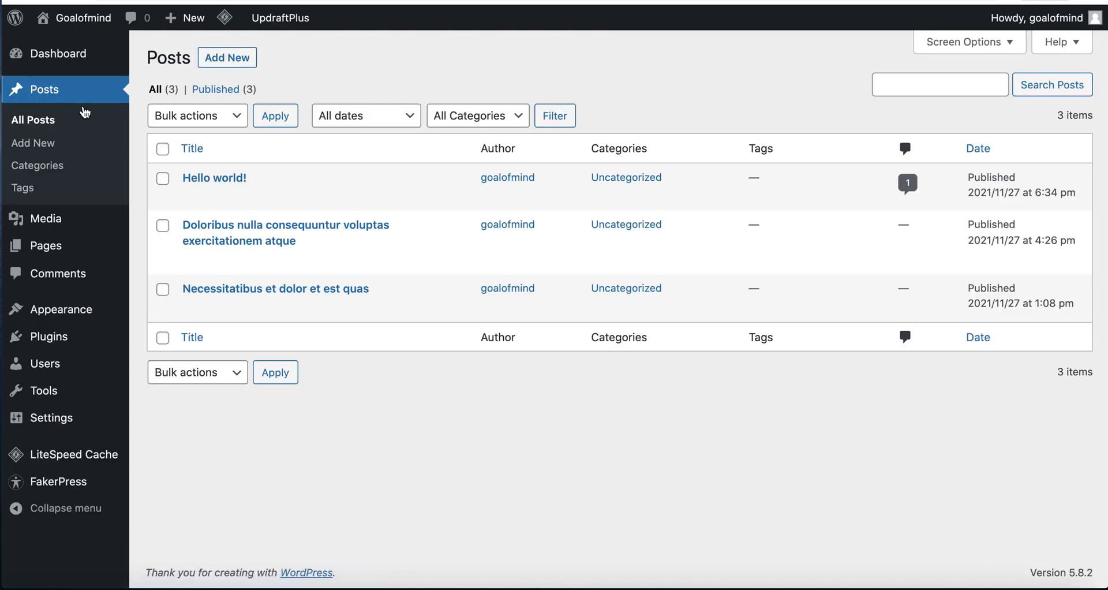
mouse_move(81, 20)
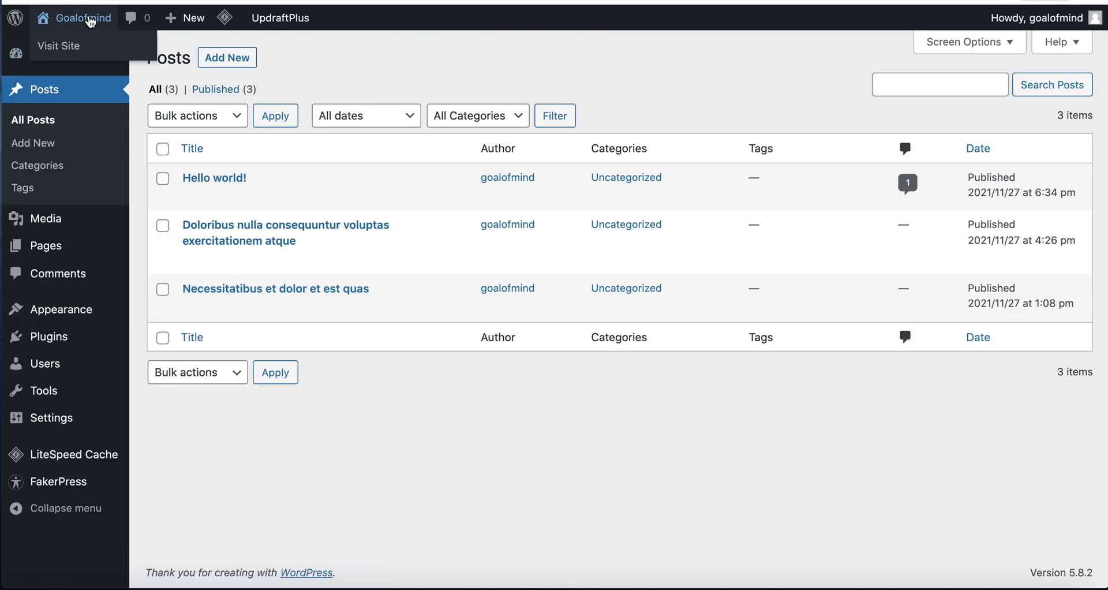
click(60, 45)
scroll(396, 402, down, 15)
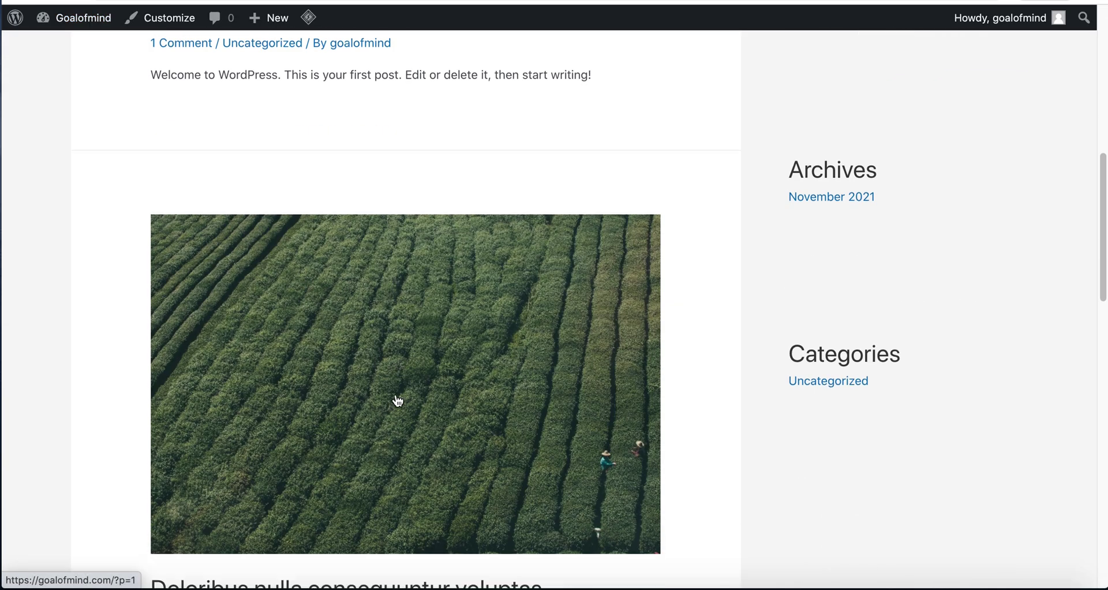
scroll(397, 400, up, 15)
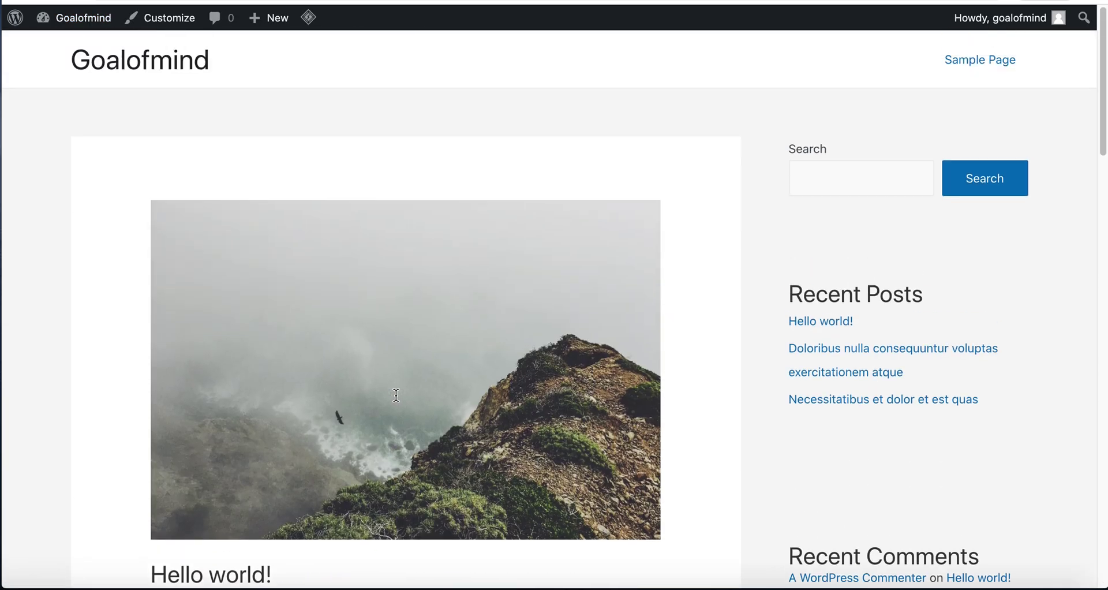